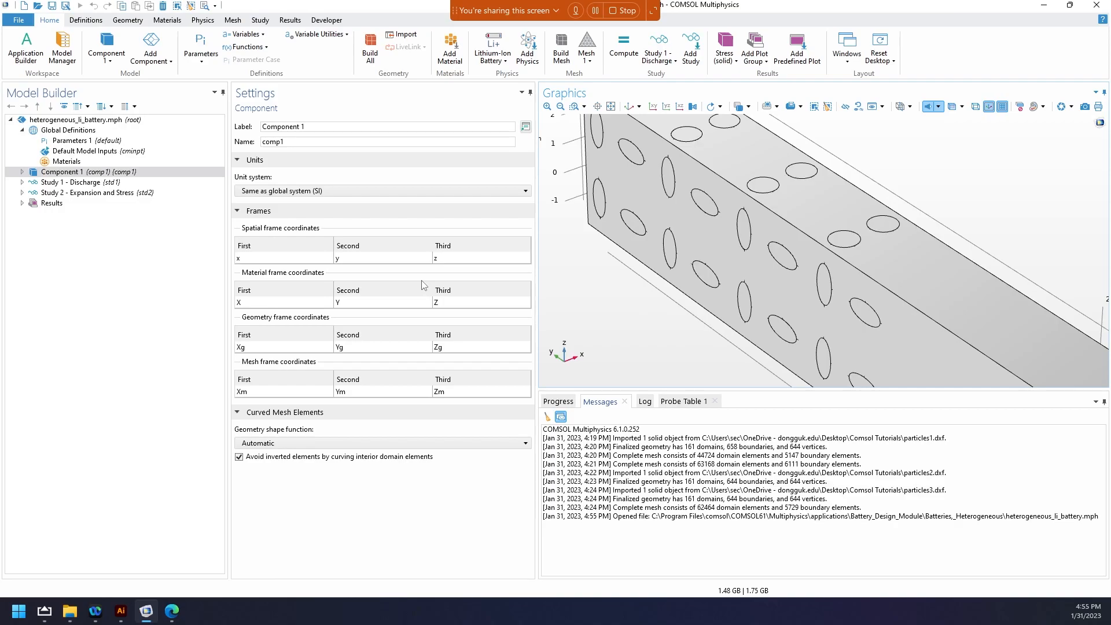
# Expand Component 1 and examine the battery geometry and the domain selection of its Lithium-Ion Battery interface
pyautogui.scroll(-3, 613, 309)
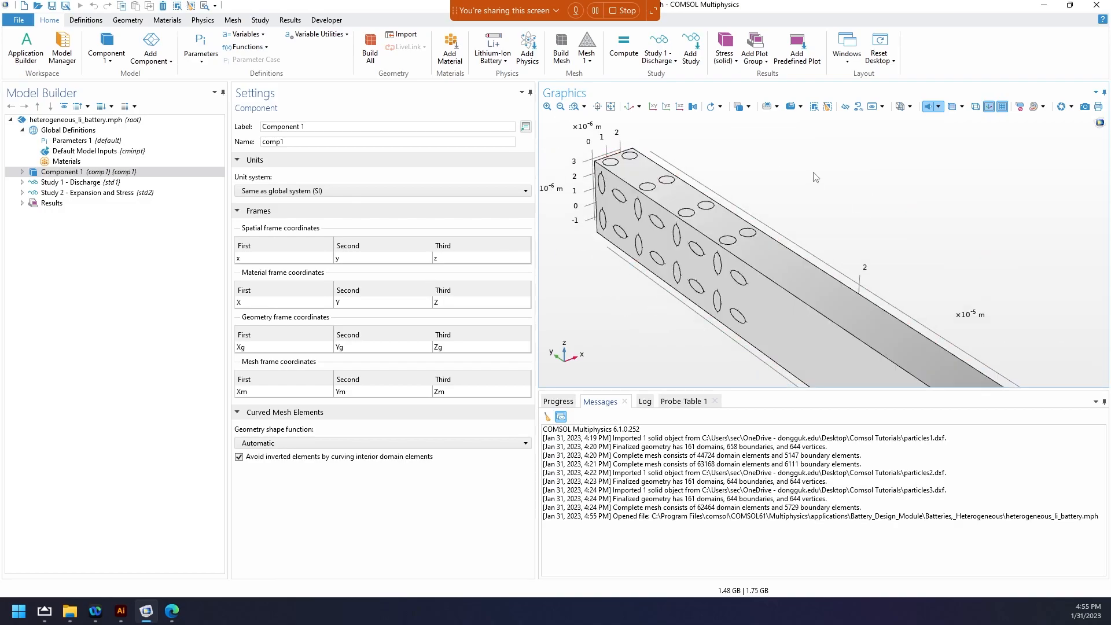
pyautogui.click(898, 107)
pyautogui.click(971, 184)
pyautogui.scroll(-2, 810, 193)
pyautogui.moveTo(837, 211); pyautogui.dragTo(796, 191, button='right')
pyautogui.click(22, 173)
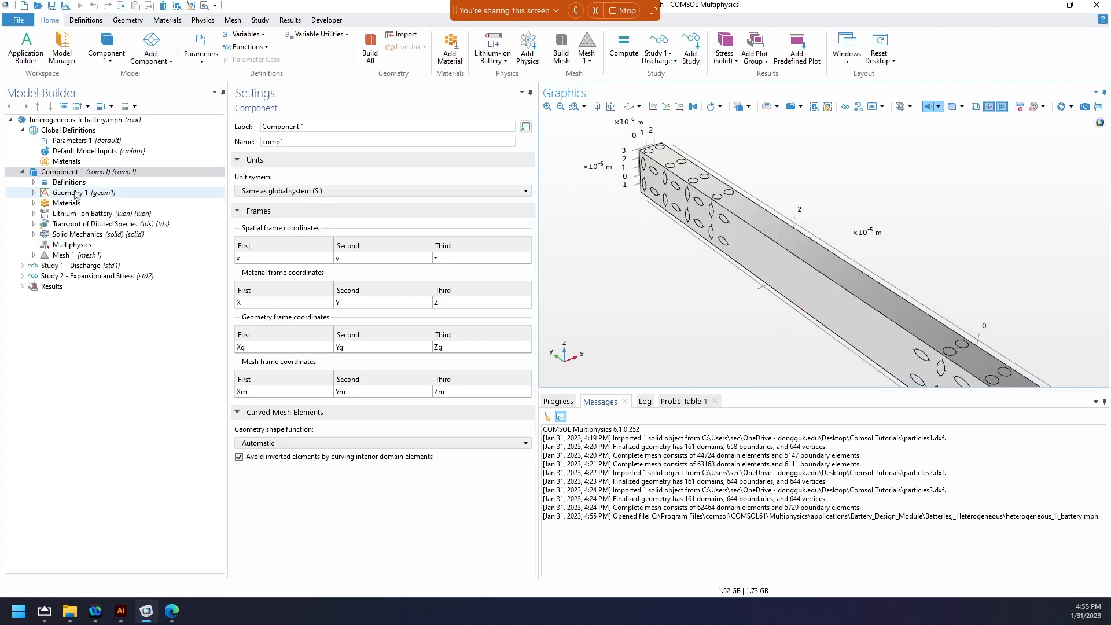
pyautogui.click(67, 193)
pyautogui.click(84, 214)
pyautogui.scroll(-2, 625, 263)
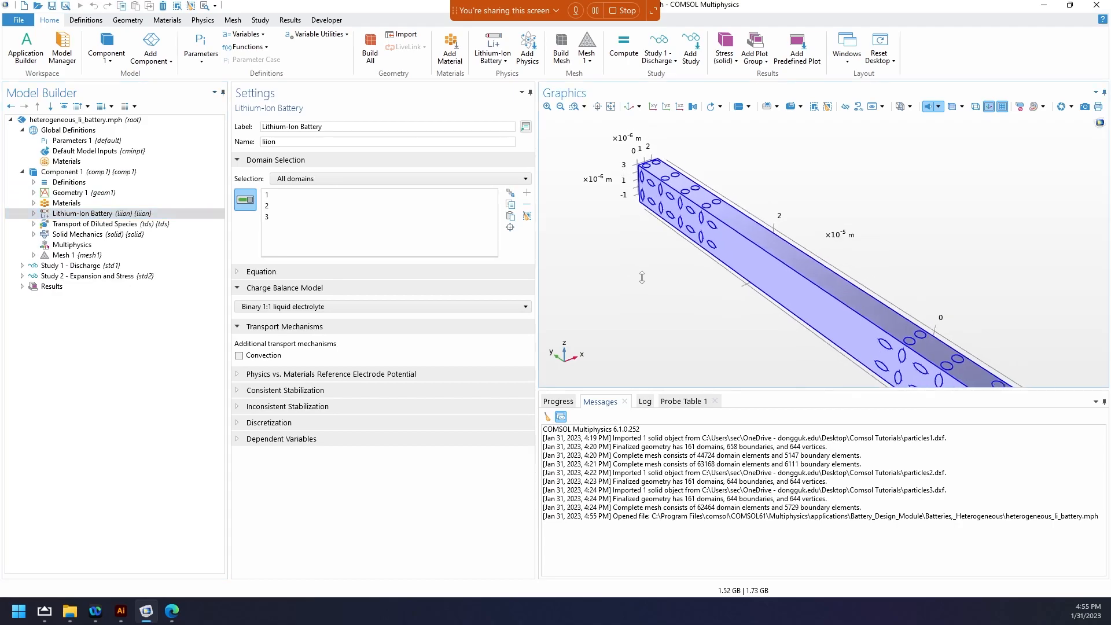
# Turn on transparency for the geometry and examine the electrode particles inside the battery block
pyautogui.click(952, 107)
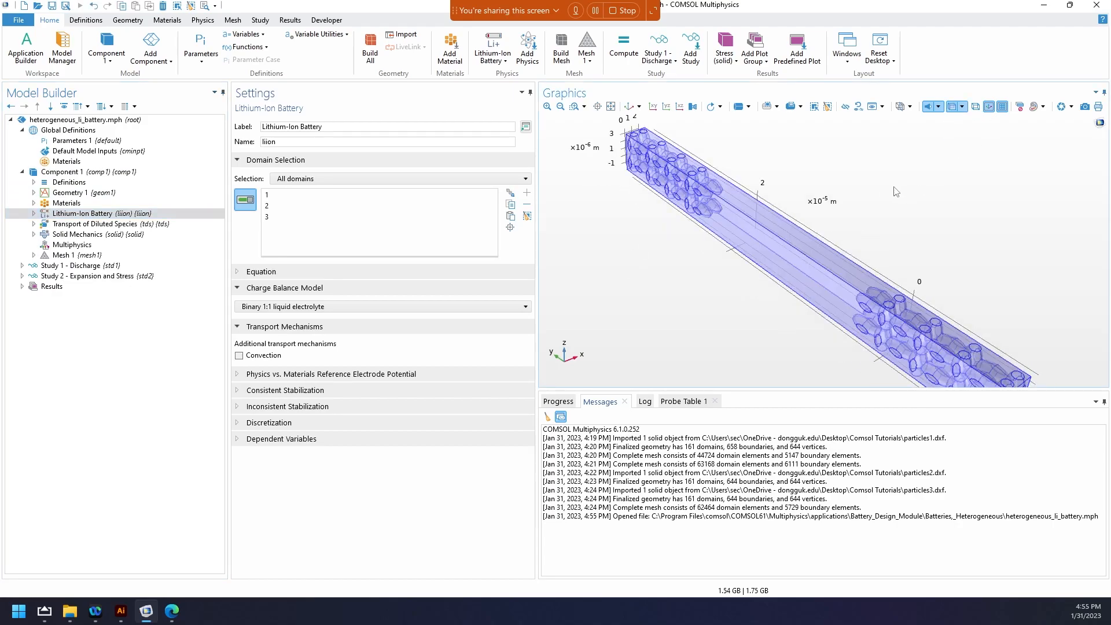
pyautogui.moveTo(874, 186); pyautogui.dragTo(839, 166, button='right')
pyautogui.moveTo(895, 207); pyautogui.dragTo(907, 205, button='right')
pyautogui.scroll(-1, 845, 208)
pyautogui.scroll(-3, 846, 208)
pyautogui.moveTo(717, 265); pyautogui.dragTo(660, 306, button='right')
pyautogui.scroll(1, 686, 270)
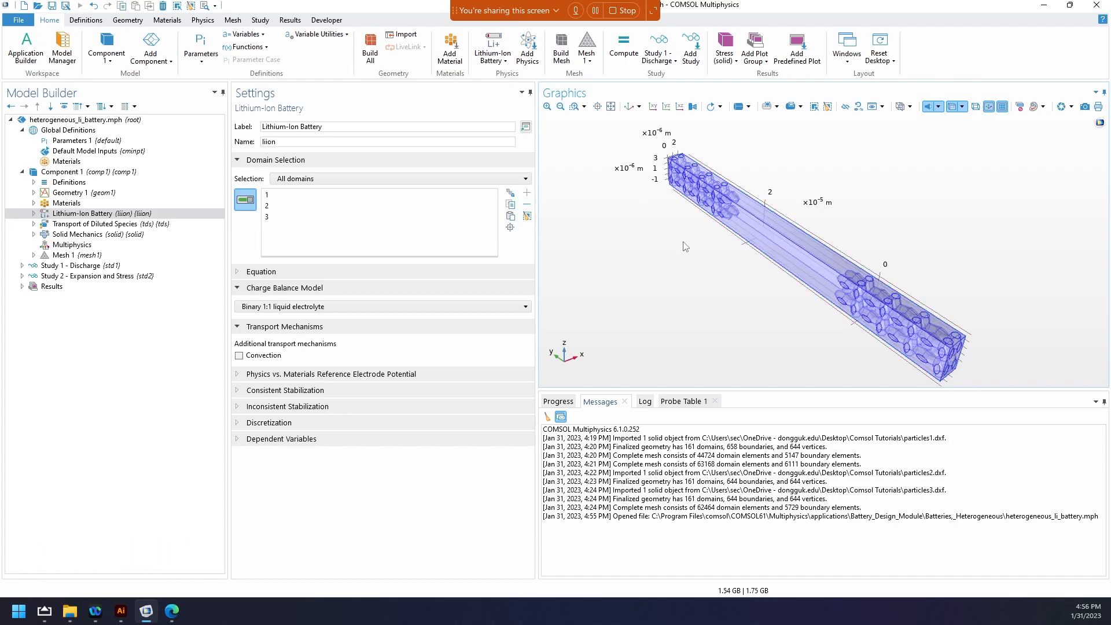
# Expand the Geometry 1 sequence and examine the Negative electrode and Positive electrode domain selections on the model
pyautogui.click(33, 193)
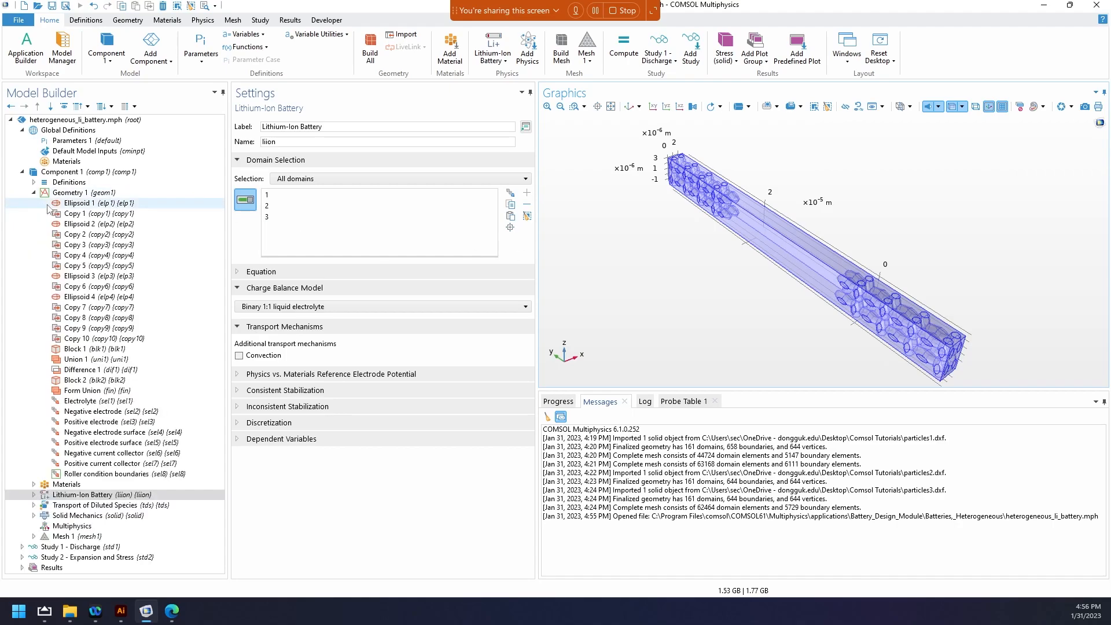
pyautogui.click(100, 412)
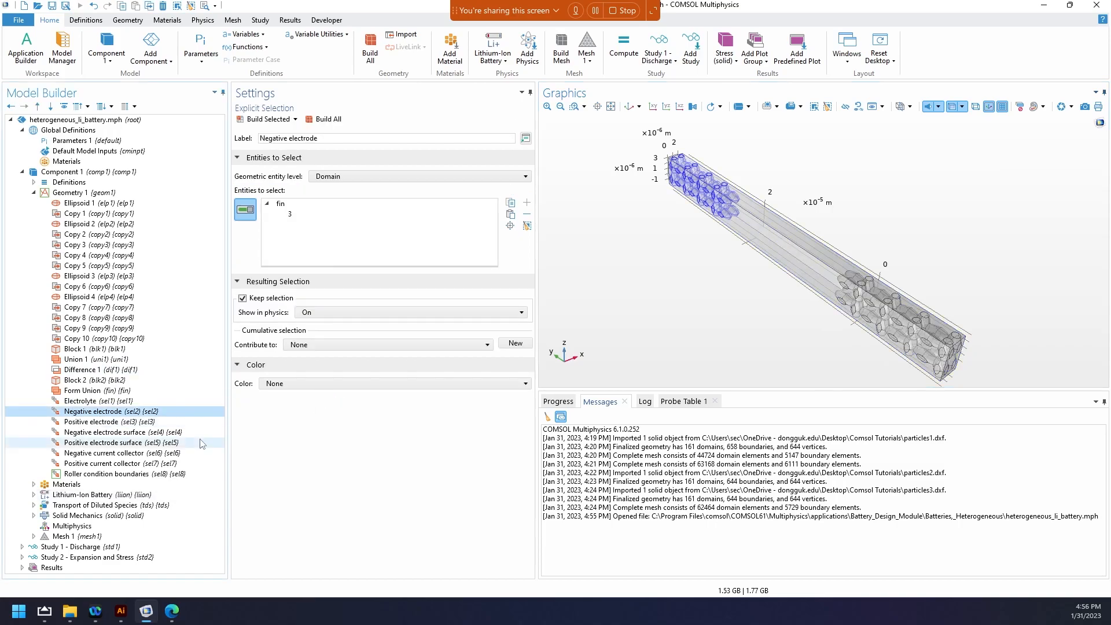
pyautogui.click(157, 422)
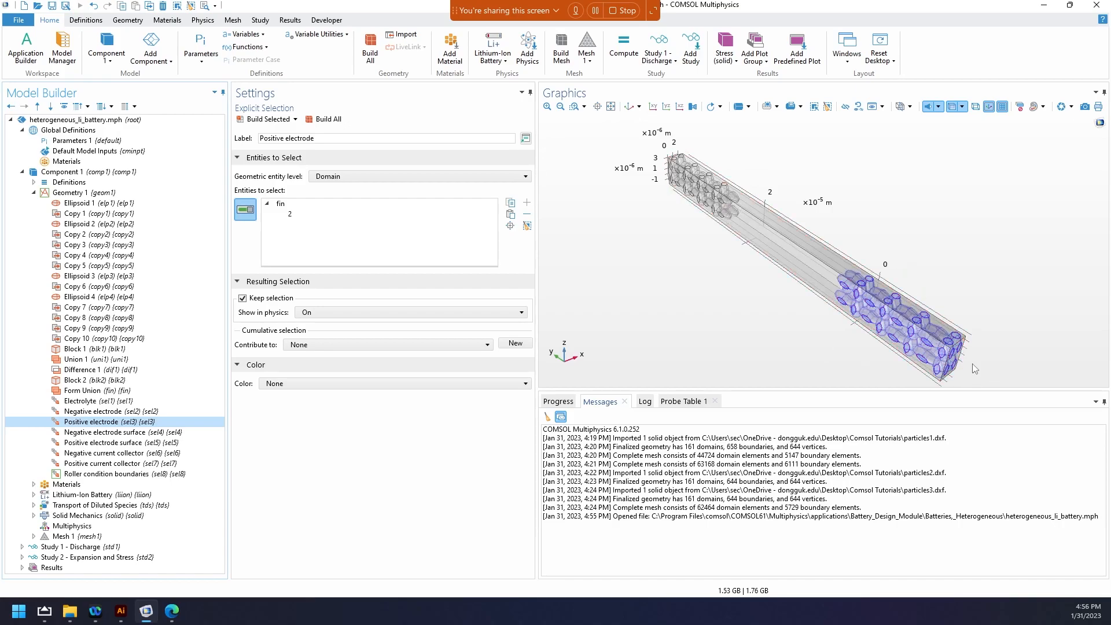
pyautogui.scroll(4, 917, 337)
pyautogui.moveTo(916, 337); pyautogui.dragTo(894, 310, button='right')
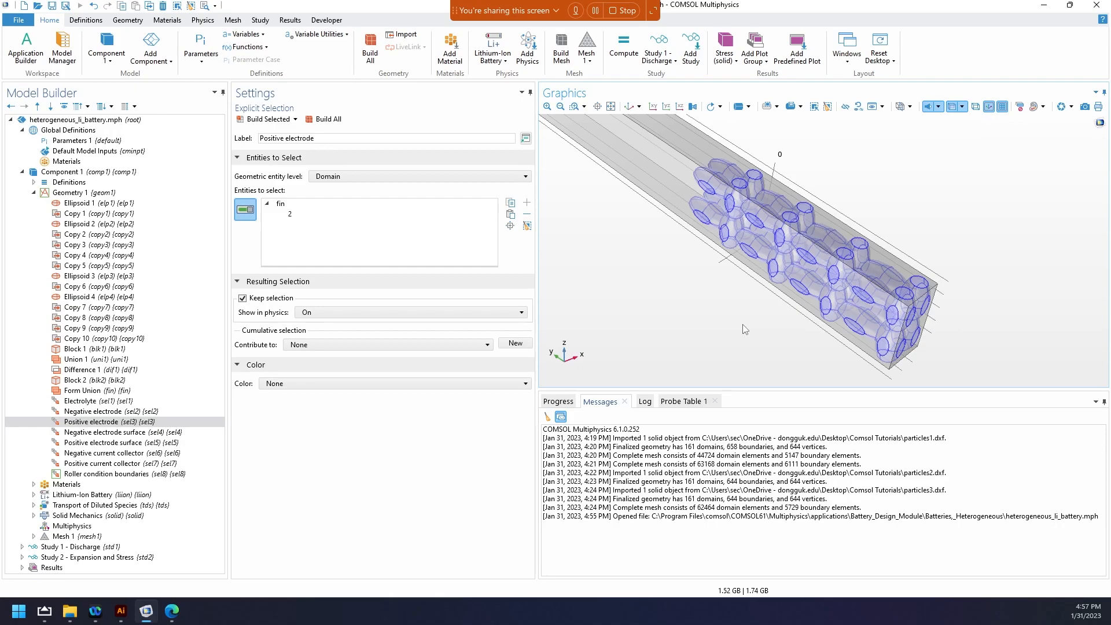
pyautogui.scroll(-5, 717, 338)
pyautogui.scroll(3, 623, 314)
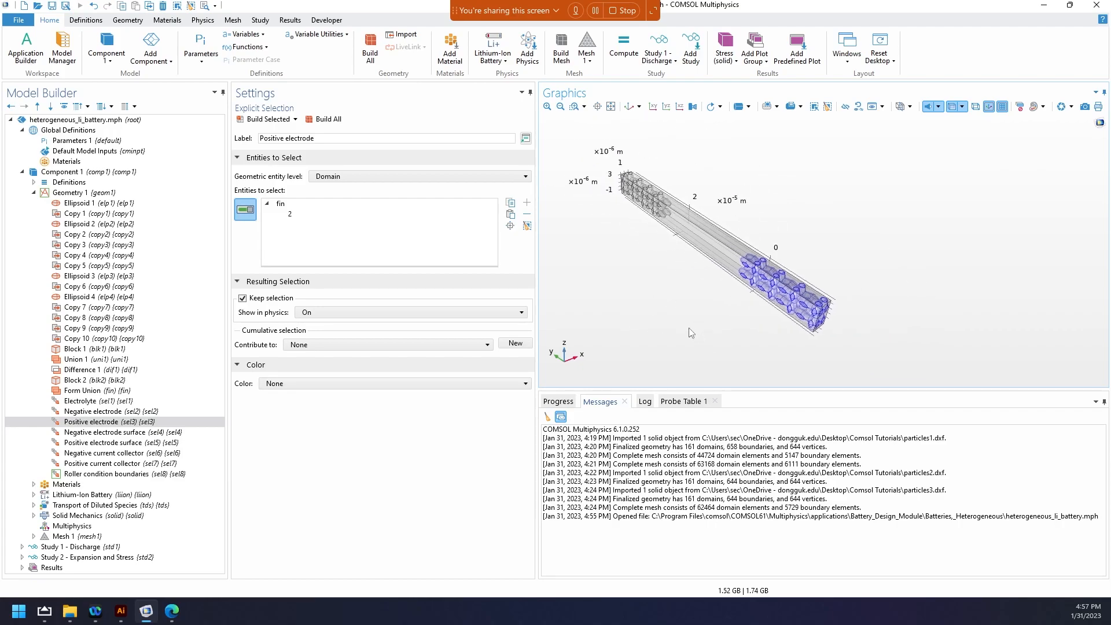
pyautogui.click(611, 106)
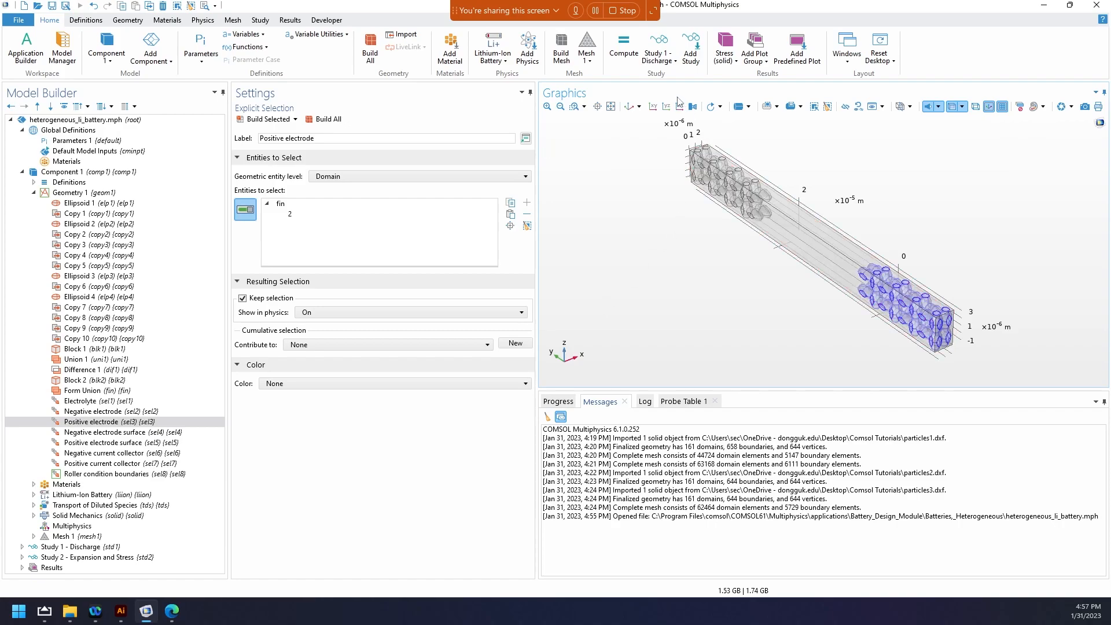
# Expand the Definitions of Component 1 and examine the particles in the Negative electrode selection up close
pyautogui.click(35, 188)
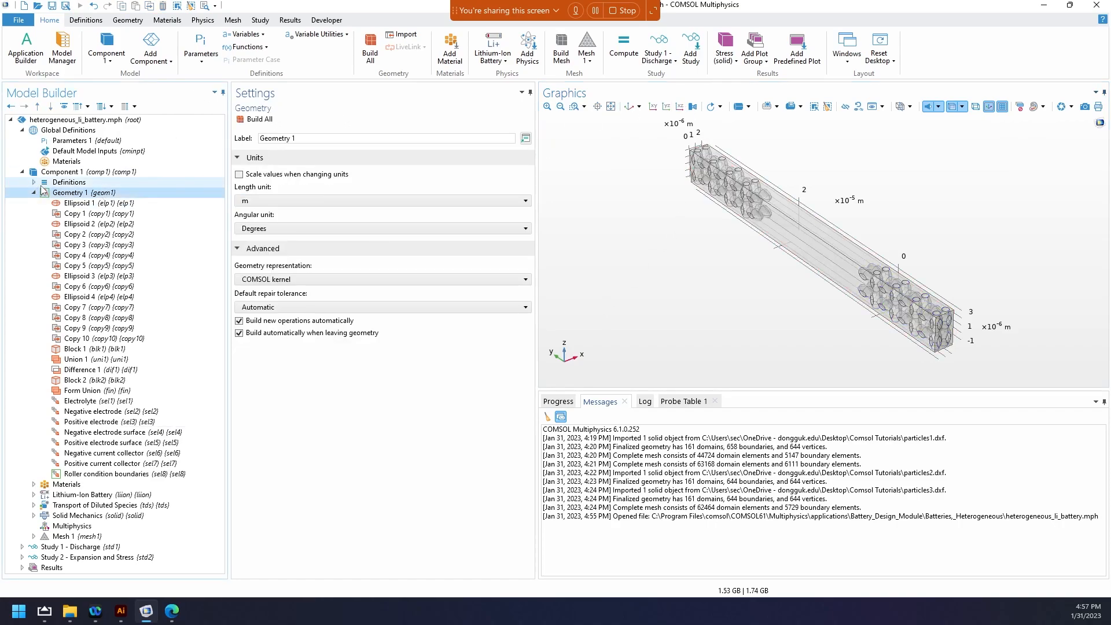
pyautogui.click(34, 181)
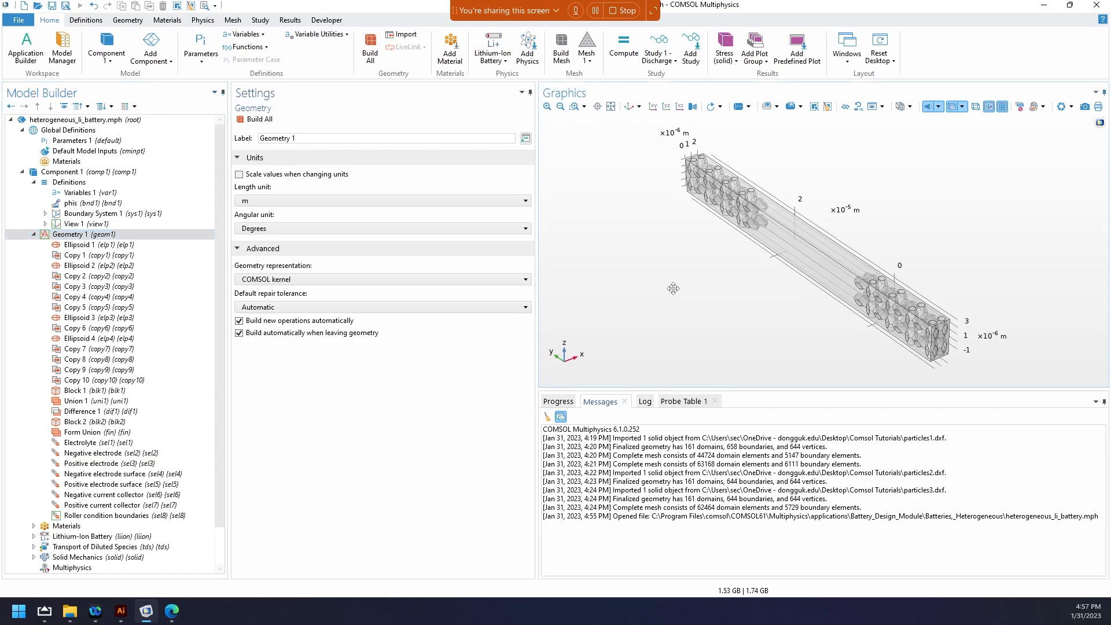
pyautogui.scroll(3, 673, 287)
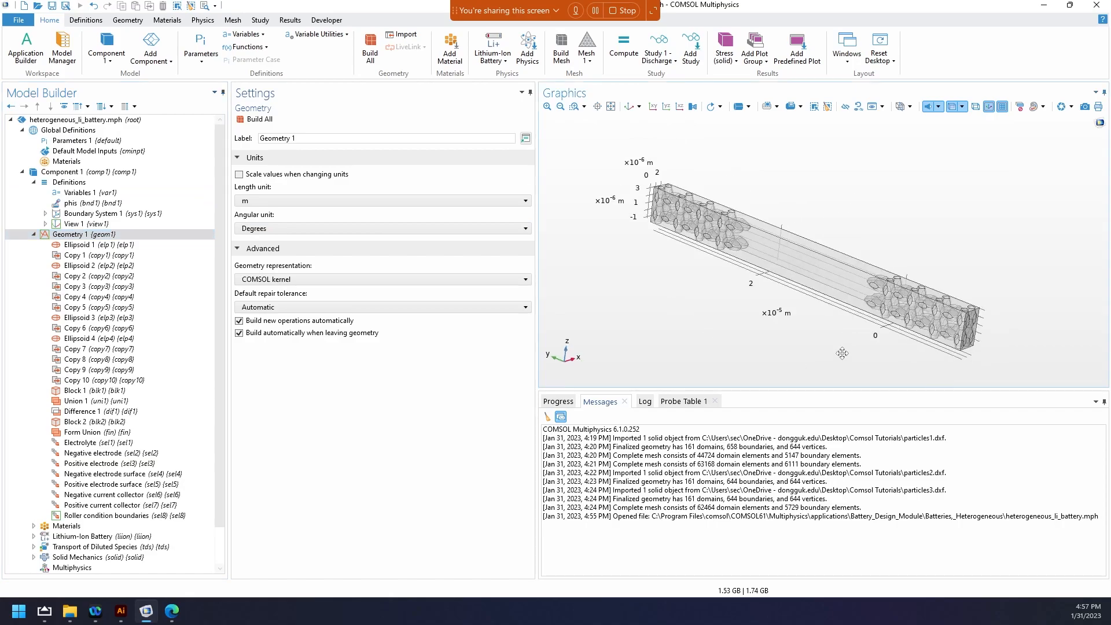
pyautogui.click(112, 457)
pyautogui.moveTo(662, 269); pyautogui.dragTo(656, 321, button='right')
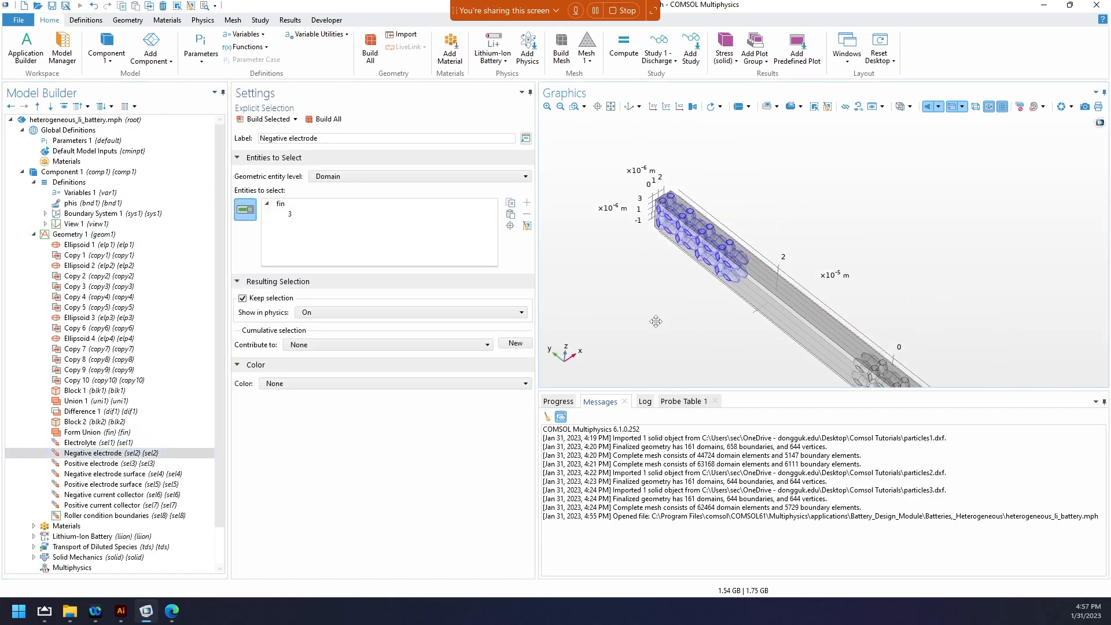
pyautogui.scroll(5, 675, 194)
pyautogui.scroll(-2, 575, 156)
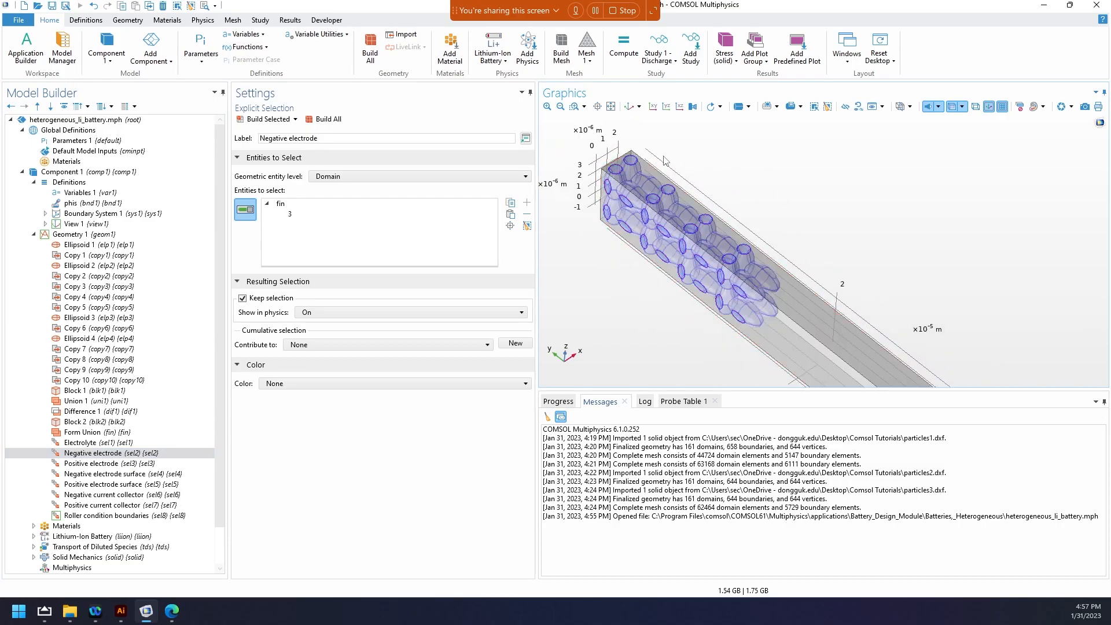
pyautogui.moveTo(611, 329); pyautogui.dragTo(636, 308, button='right')
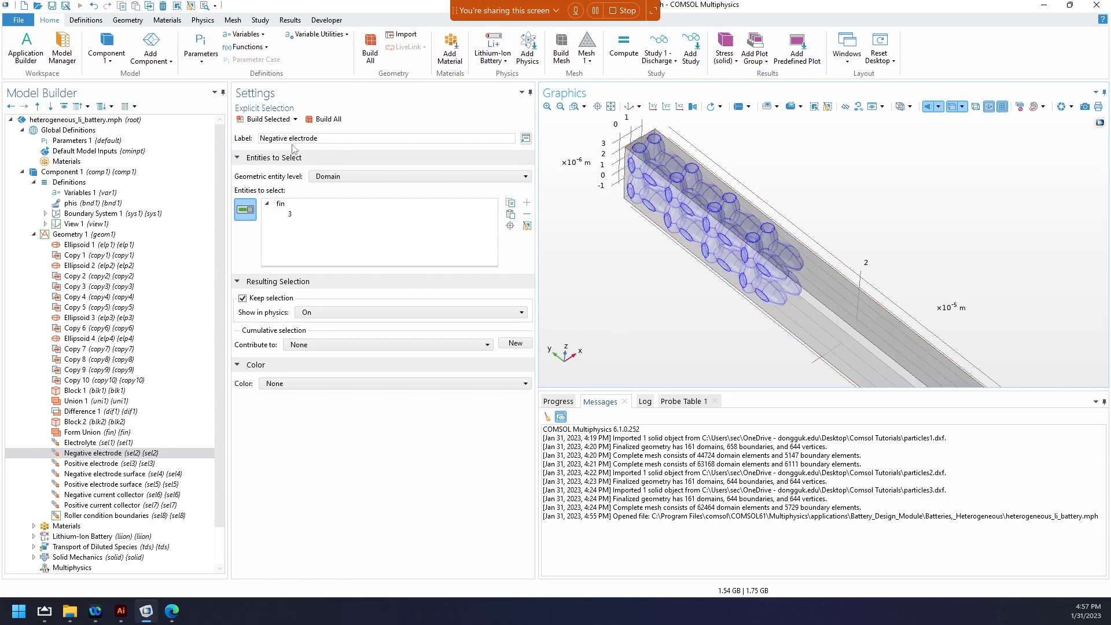
# Add an Integration nonlocal coupling to the Definitions of Component 1
pyautogui.click(90, 192)
pyautogui.rightClick(68, 192)
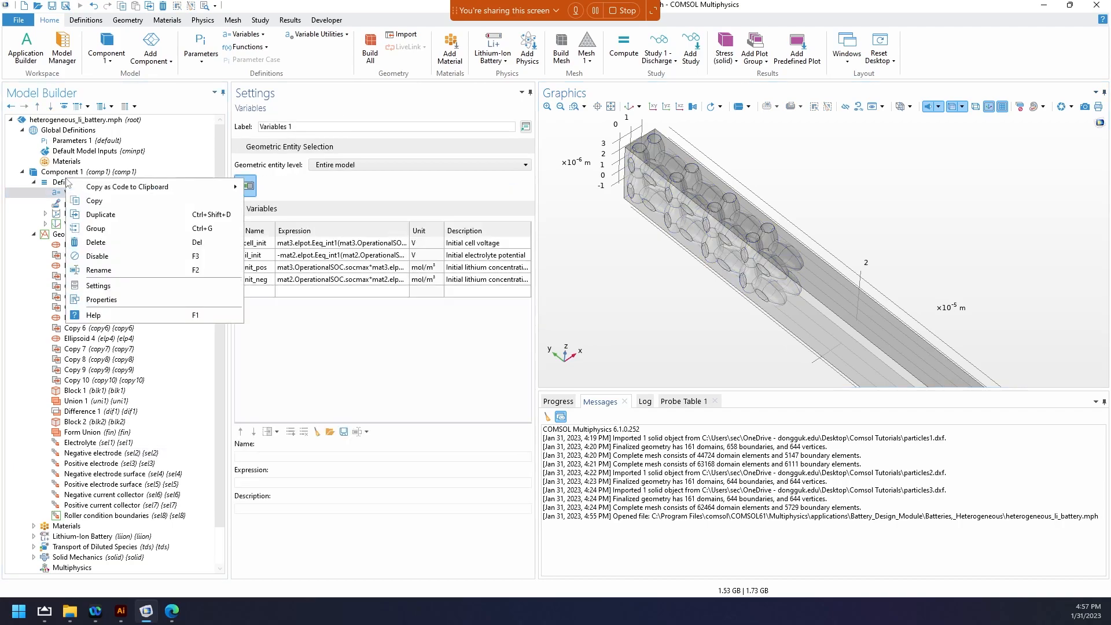
pyautogui.click(71, 182)
pyautogui.rightClick(72, 184)
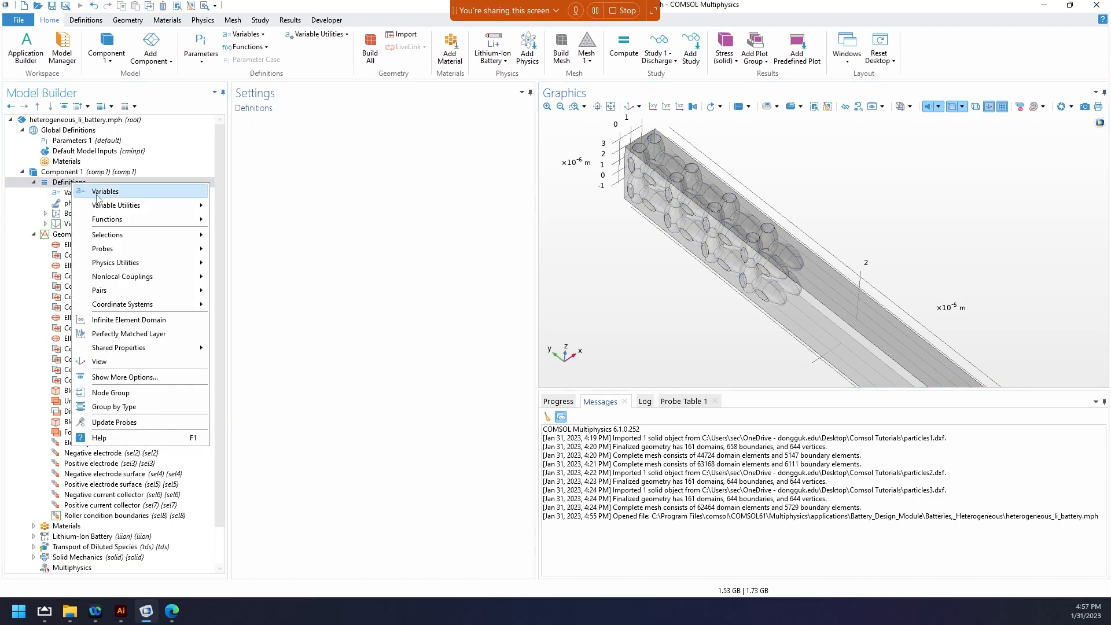
pyautogui.moveTo(116, 278)
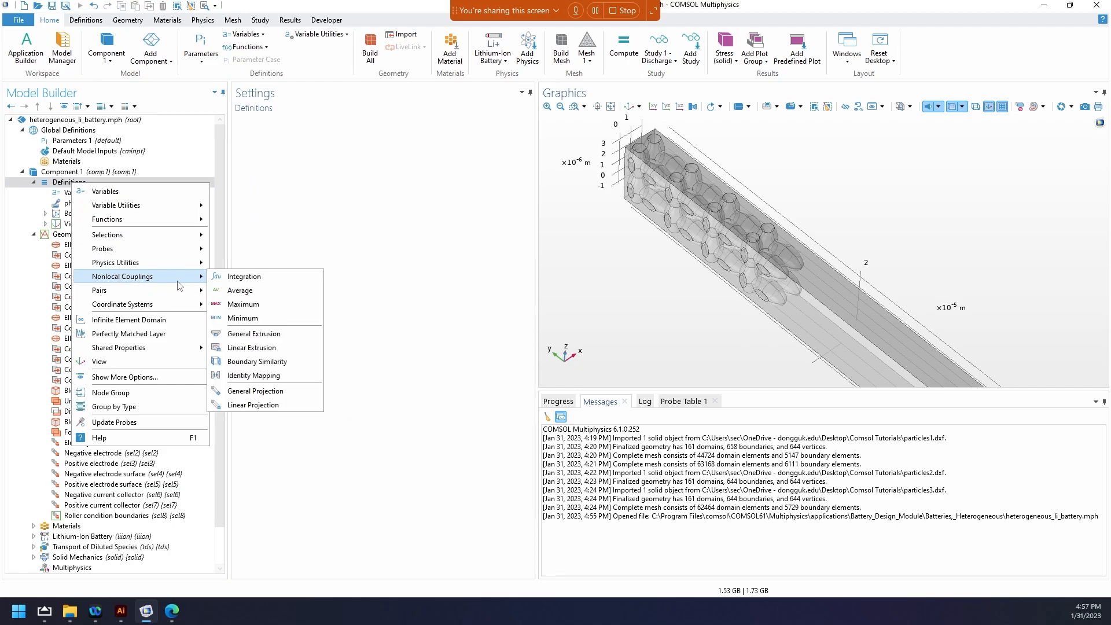
pyautogui.click(246, 279)
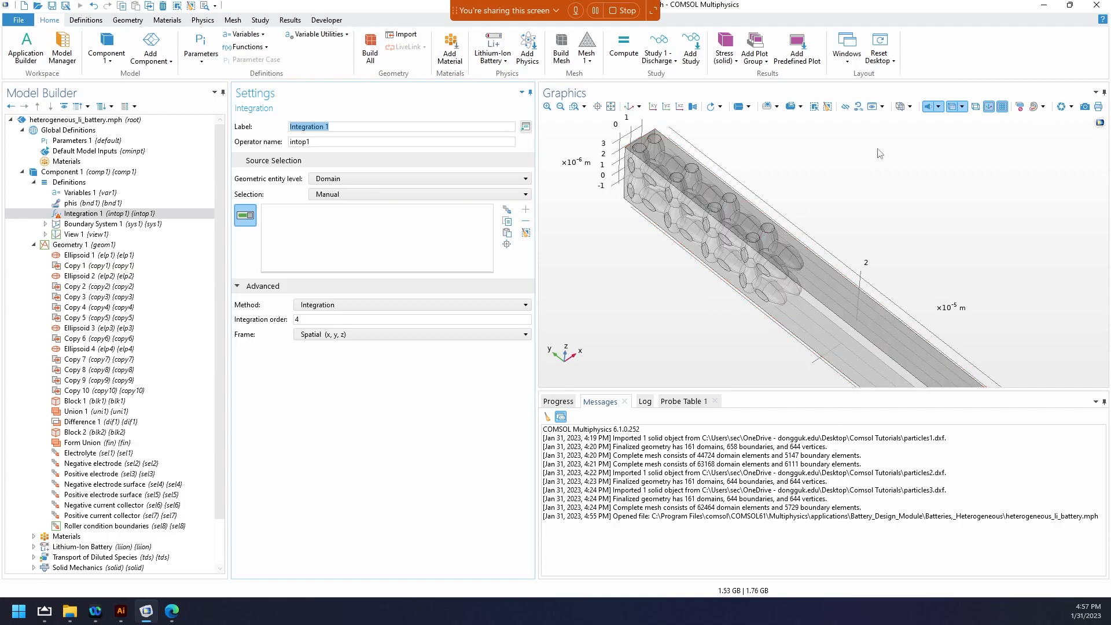
# Hide the electrolyte domain around the particles and set the Integration 1 source selection to Negative electrode (geom1_sel2)
pyautogui.click(846, 107)
pyautogui.click(840, 284)
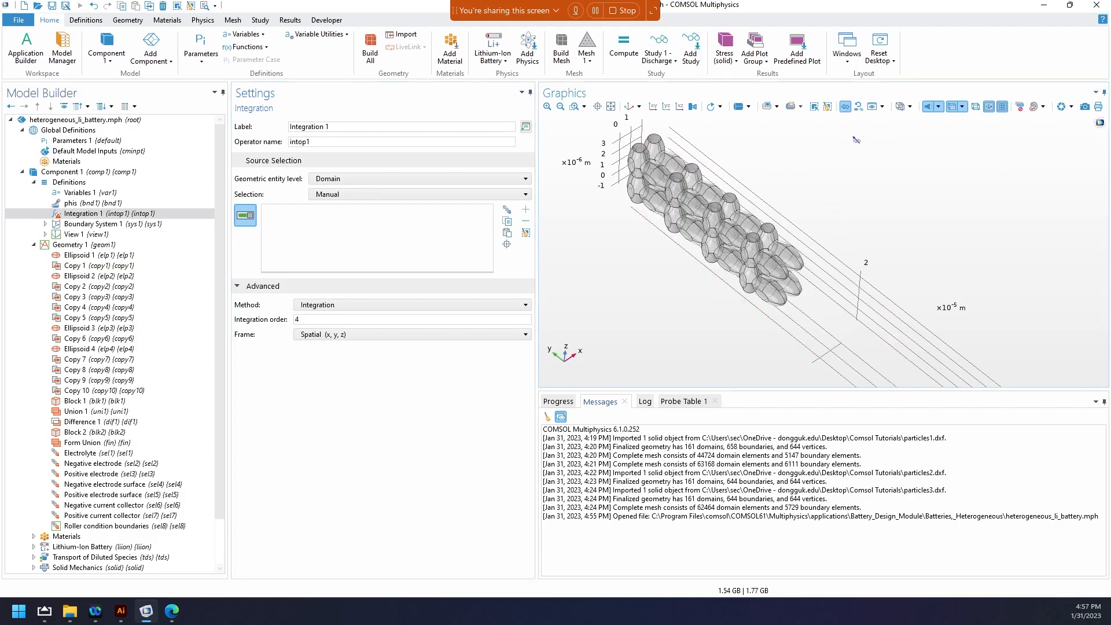
pyautogui.click(845, 107)
pyautogui.click(396, 198)
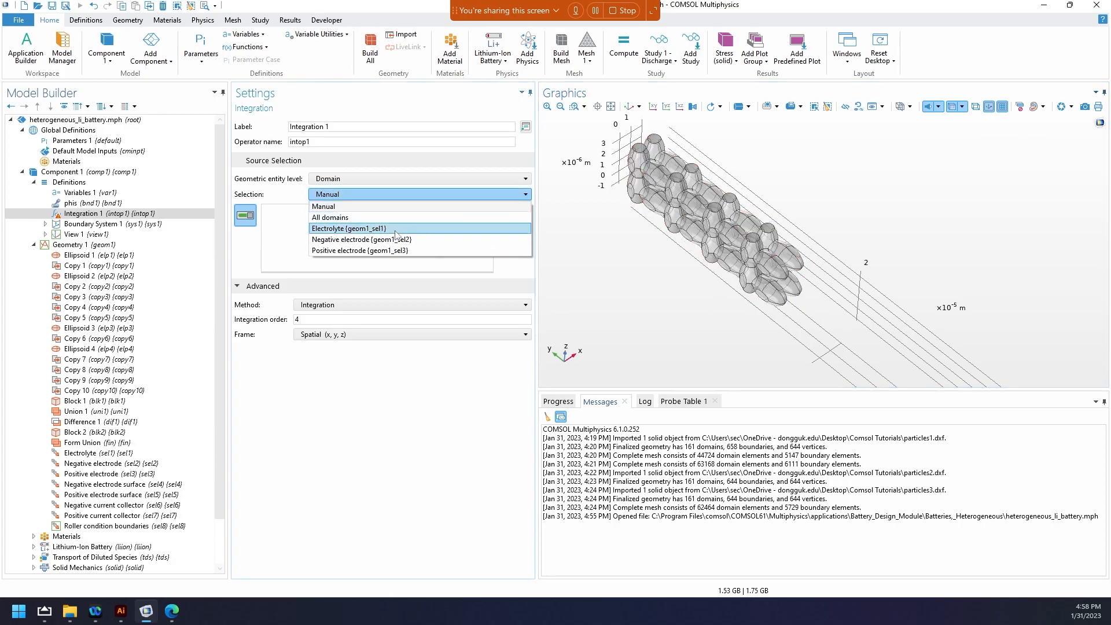
pyautogui.click(361, 242)
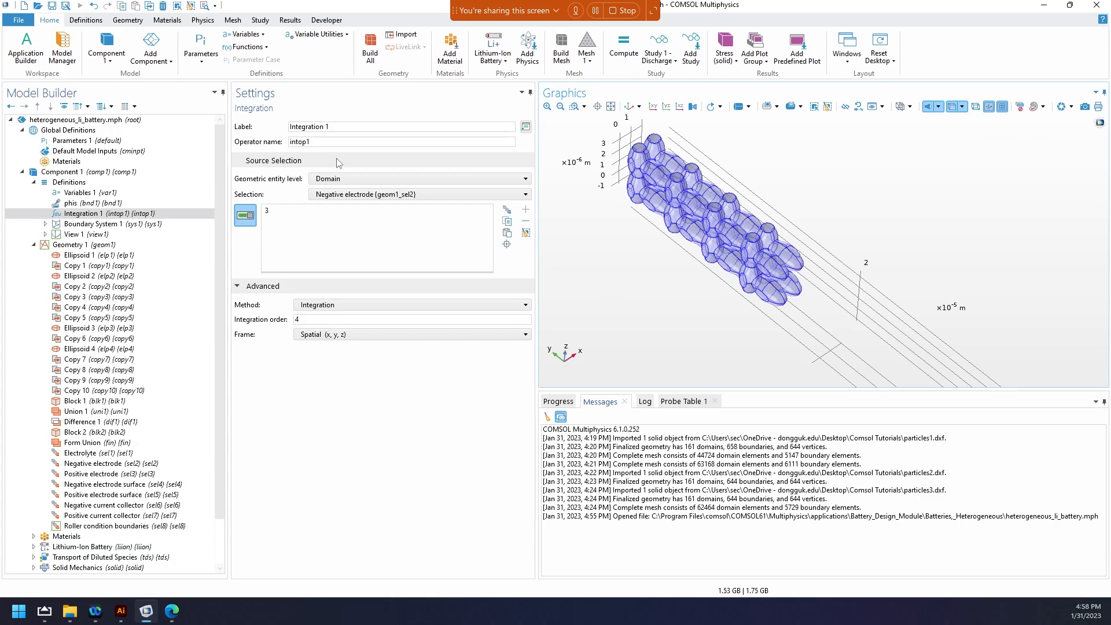
# Add a Variables node under Global Definitions and define the variable volume with the expression comp1.intop1(1)
pyautogui.click(96, 133)
pyautogui.rightClick(97, 133)
pyautogui.click(124, 158)
pyautogui.click(270, 182)
pyautogui.click(269, 181)
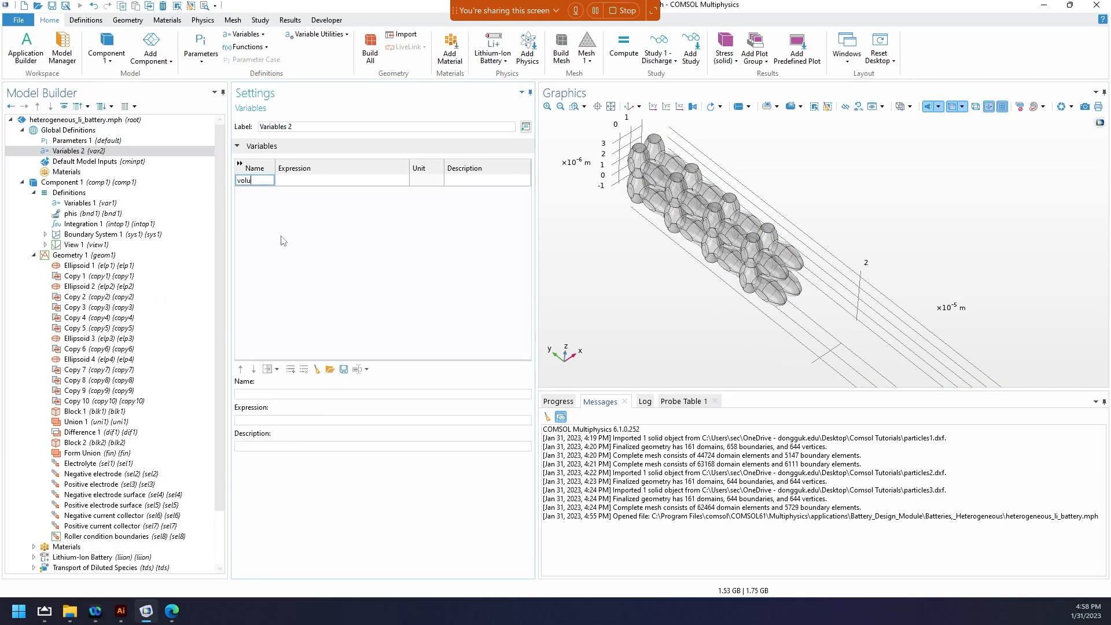
pyautogui.press('Tab')
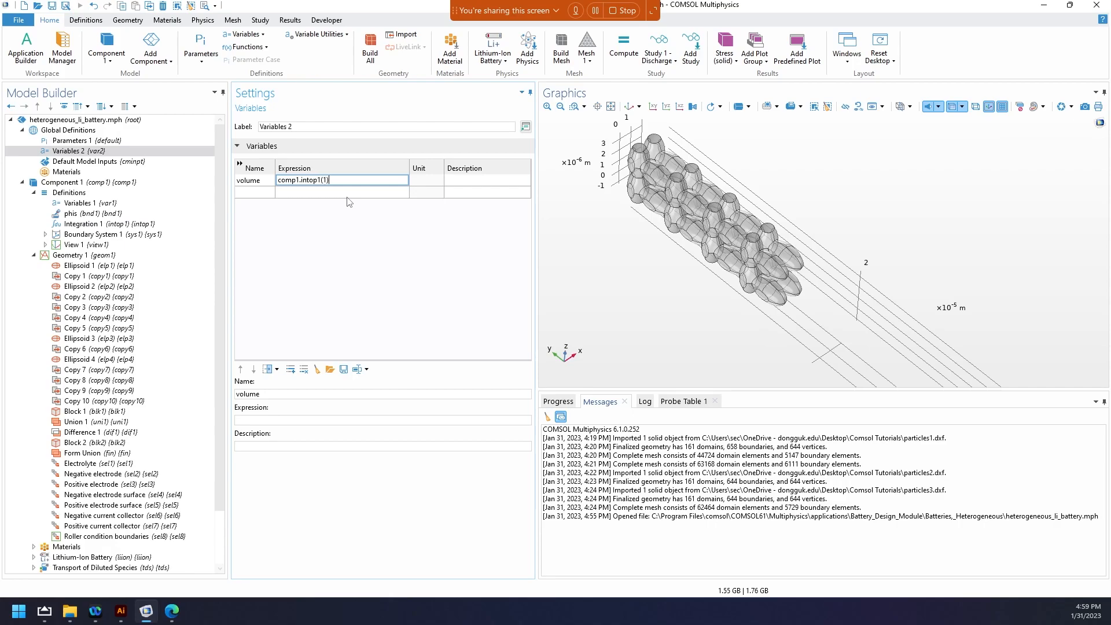
pyautogui.click(294, 248)
pyautogui.click(269, 185)
pyautogui.click(279, 182)
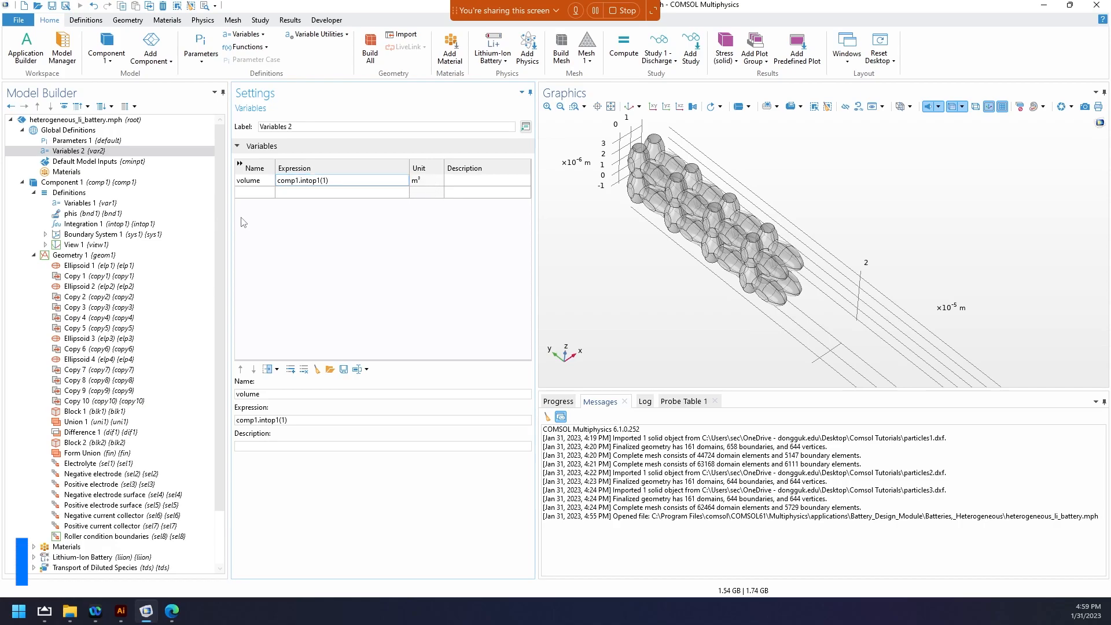
pyautogui.click(266, 193)
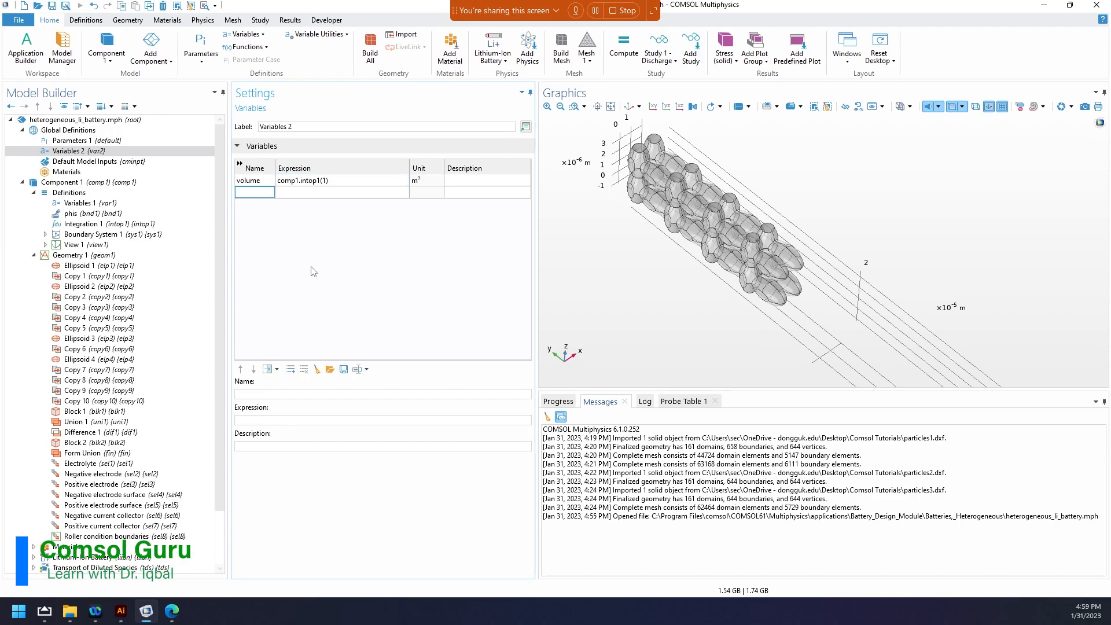
# Add a second Integration coupling to the component Definitions at Boundary level, using the Negative electrode surface (geom1_sel4) selection
pyautogui.click(77, 193)
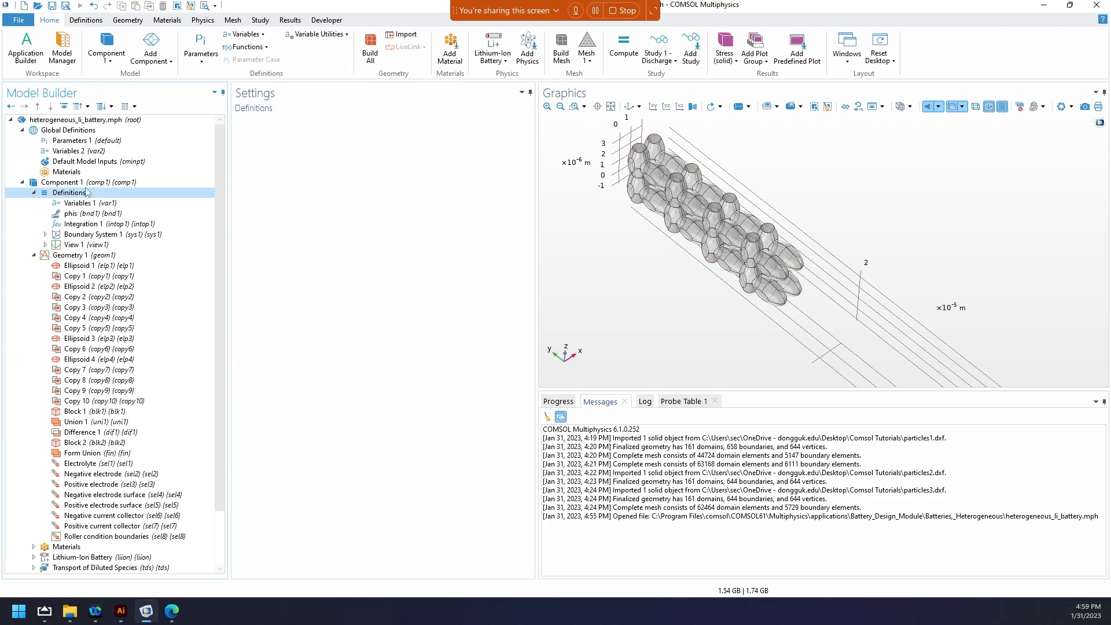
pyautogui.rightClick(80, 194)
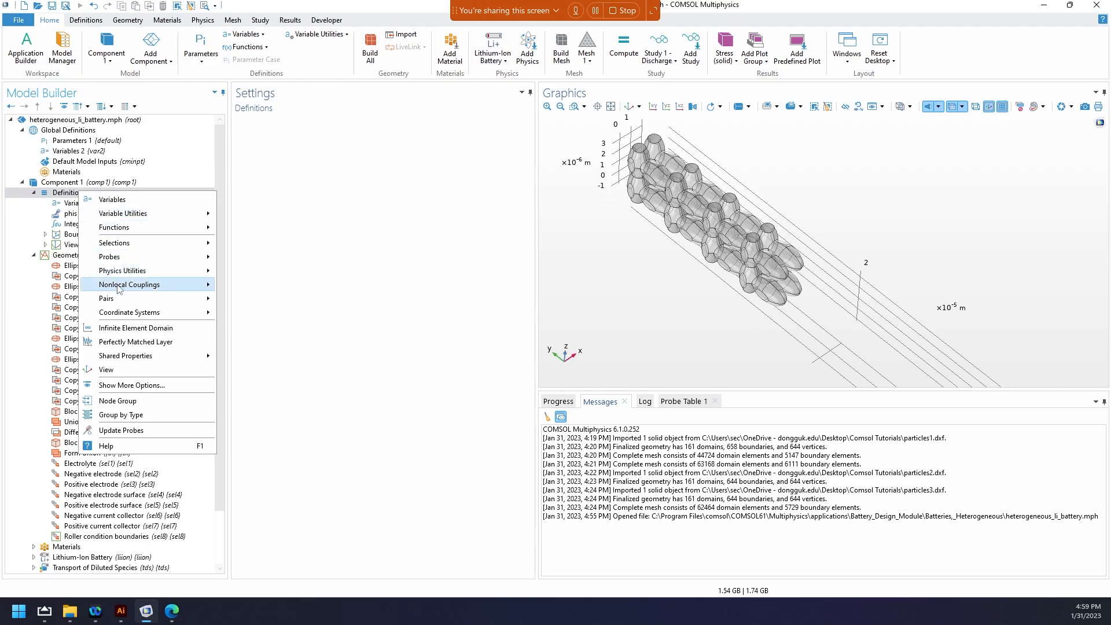
pyautogui.moveTo(120, 285)
pyautogui.click(302, 287)
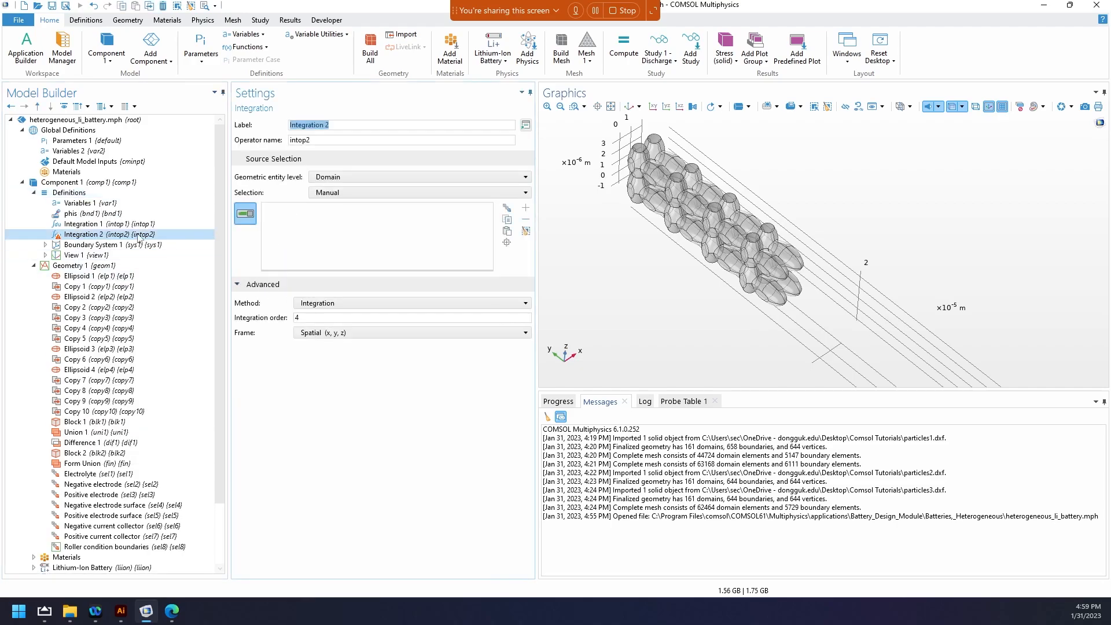
pyautogui.click(331, 177)
pyautogui.click(335, 203)
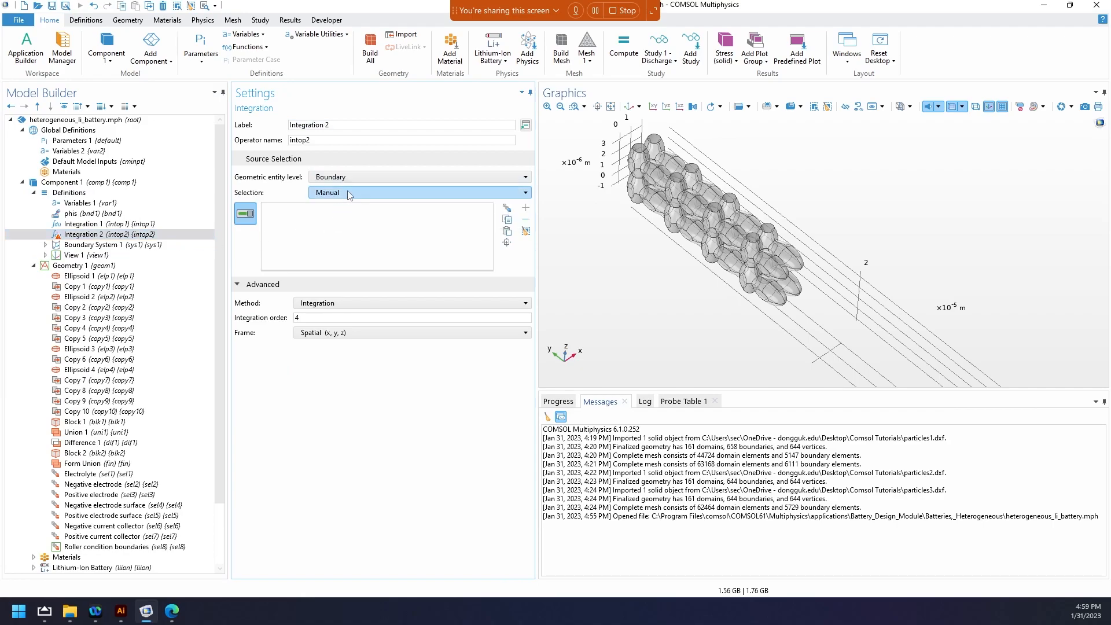
pyautogui.click(347, 192)
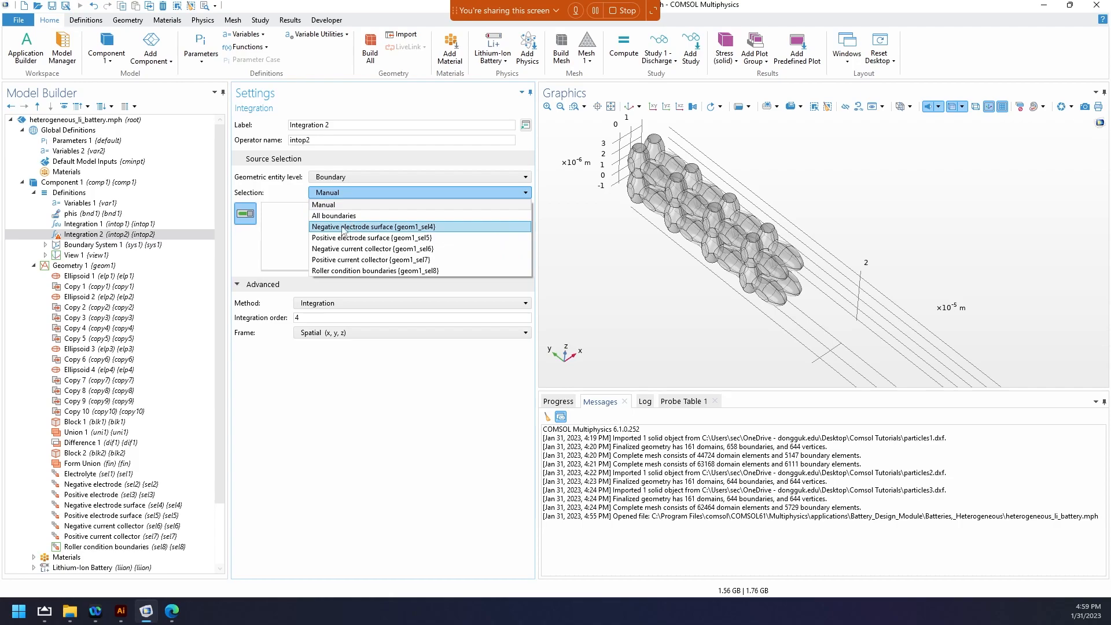
pyautogui.click(397, 228)
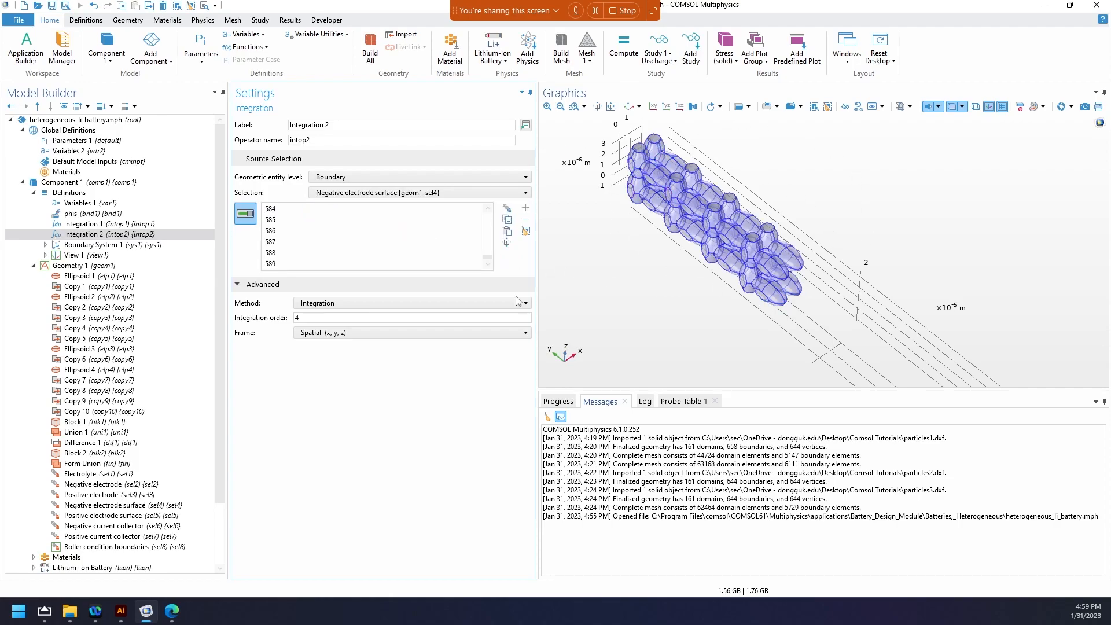
# In the global Variables 2 node, define the variable area with the expression comp1.intop2(1)
pyautogui.click(90, 152)
pyautogui.click(253, 191)
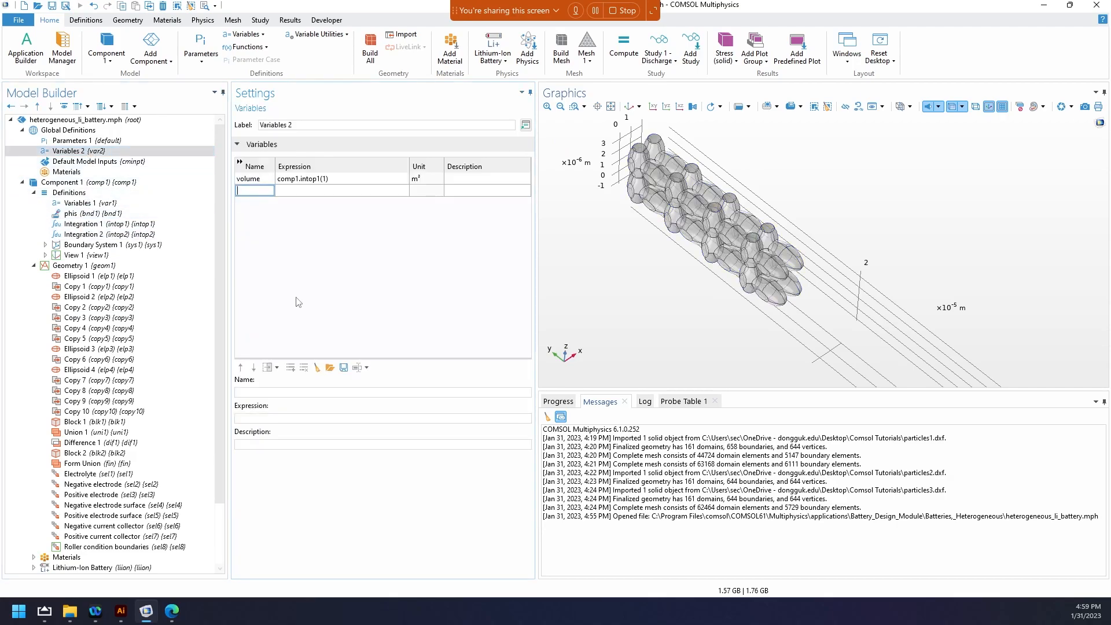
pyautogui.write('area')
pyautogui.press('Tab')
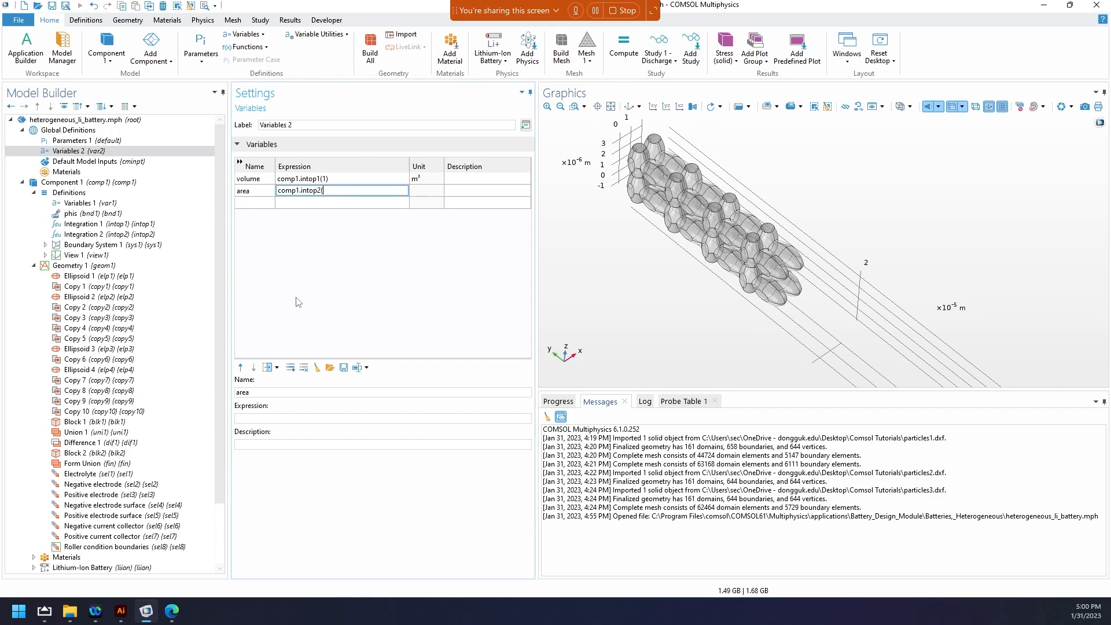
pyautogui.press('Return')
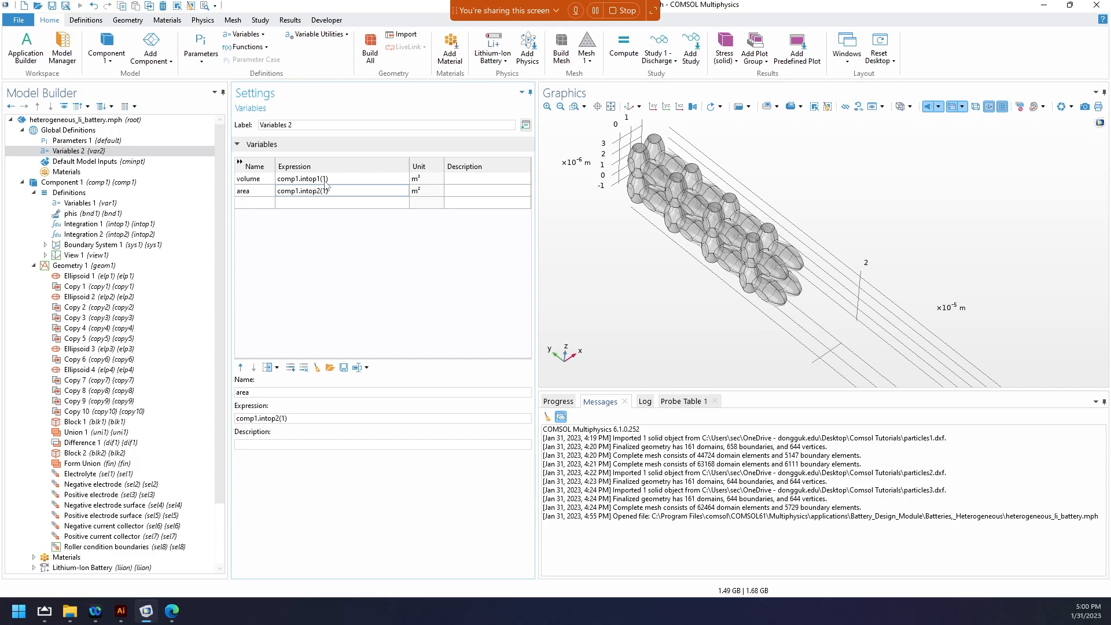
pyautogui.click(320, 203)
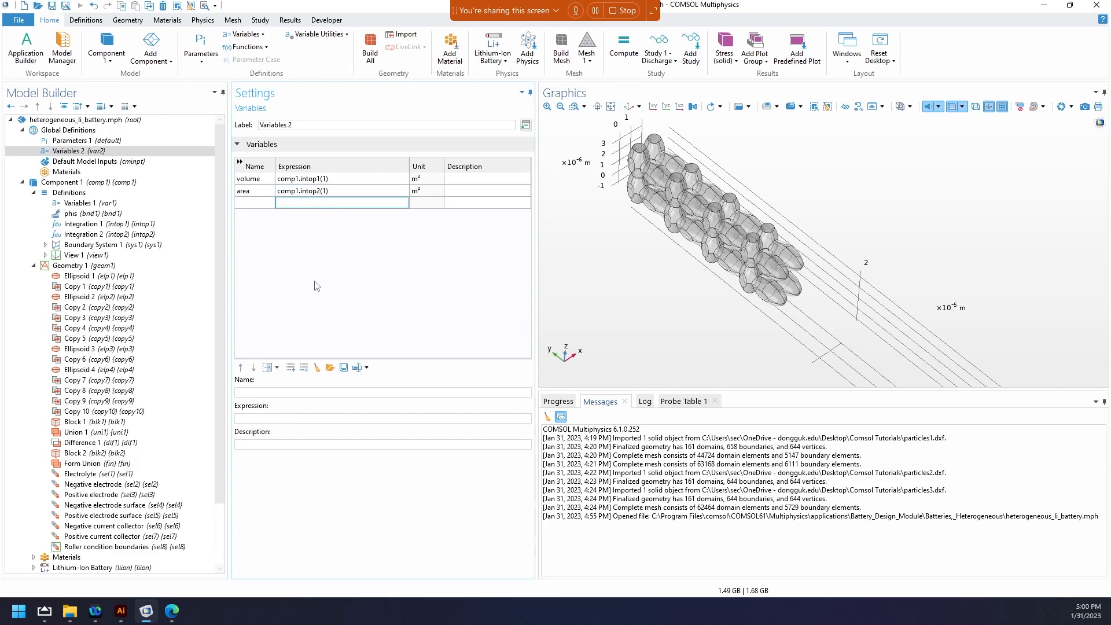
# Add a third Integration nonlocal coupling to the Definitions of Component 1
pyautogui.click(69, 192)
pyautogui.rightClick(70, 193)
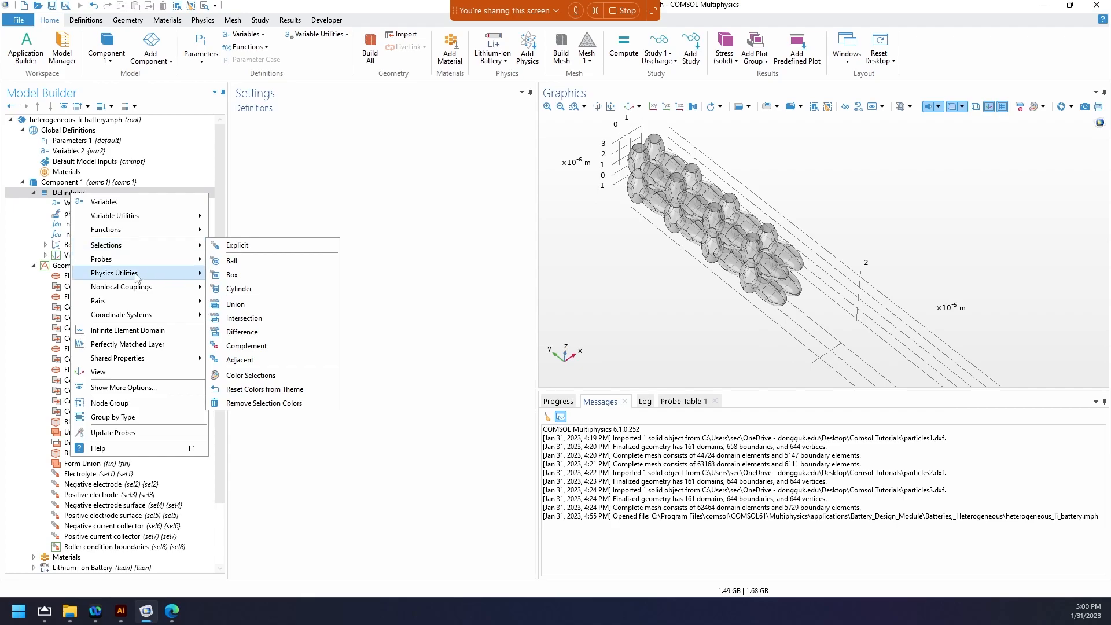
pyautogui.moveTo(150, 286)
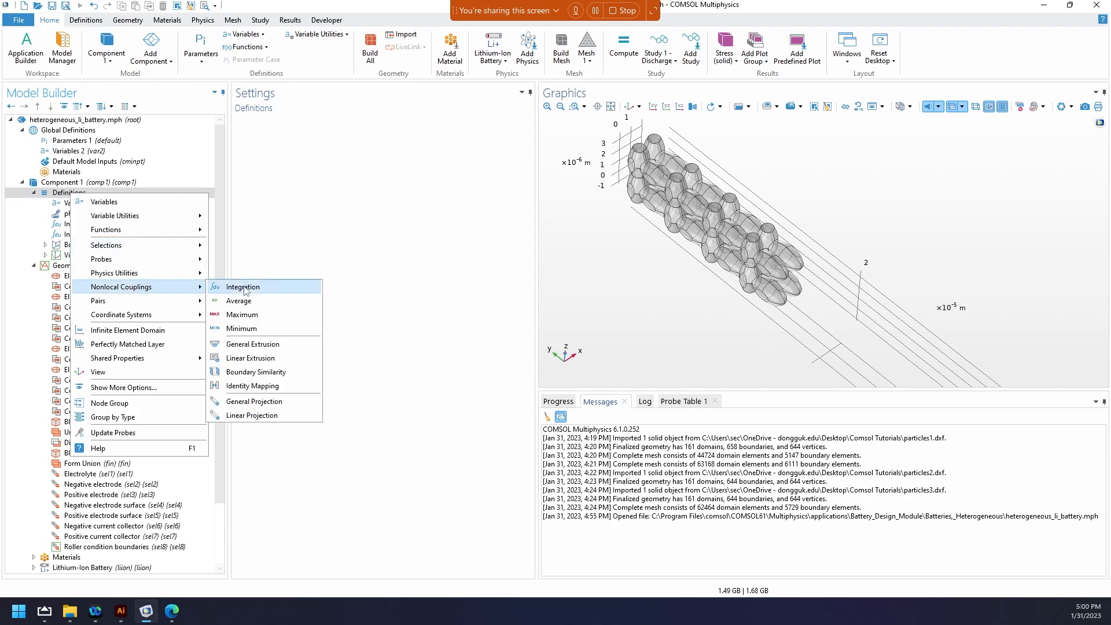
pyautogui.click(243, 287)
# Delete all hide nodes to restore the complete cell geometry in the view
pyautogui.rightClick(582, 257)
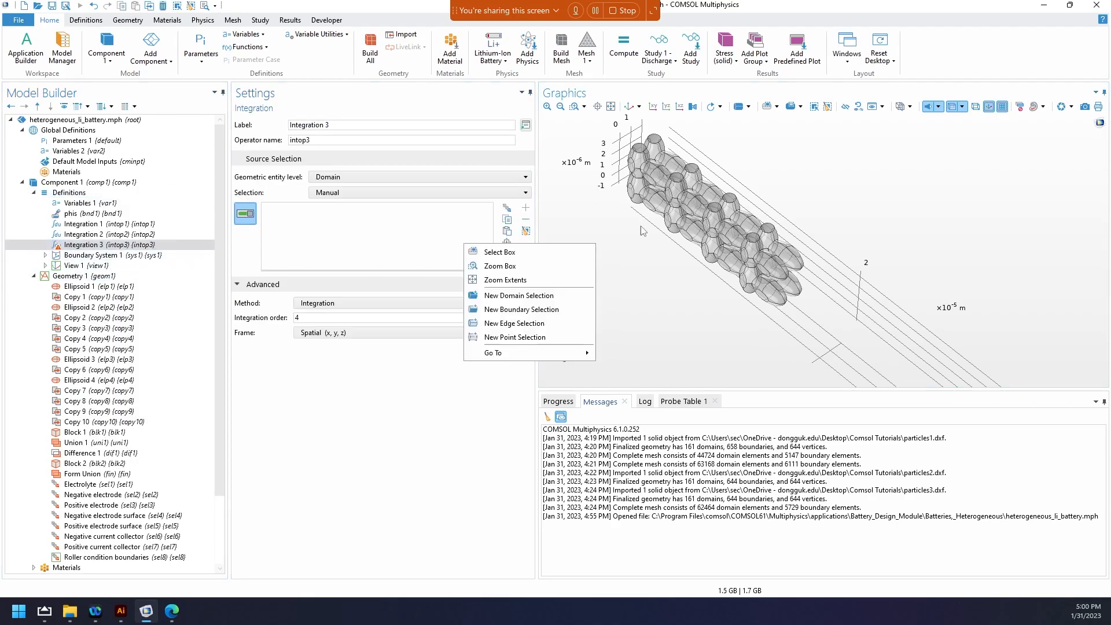
pyautogui.click(866, 164)
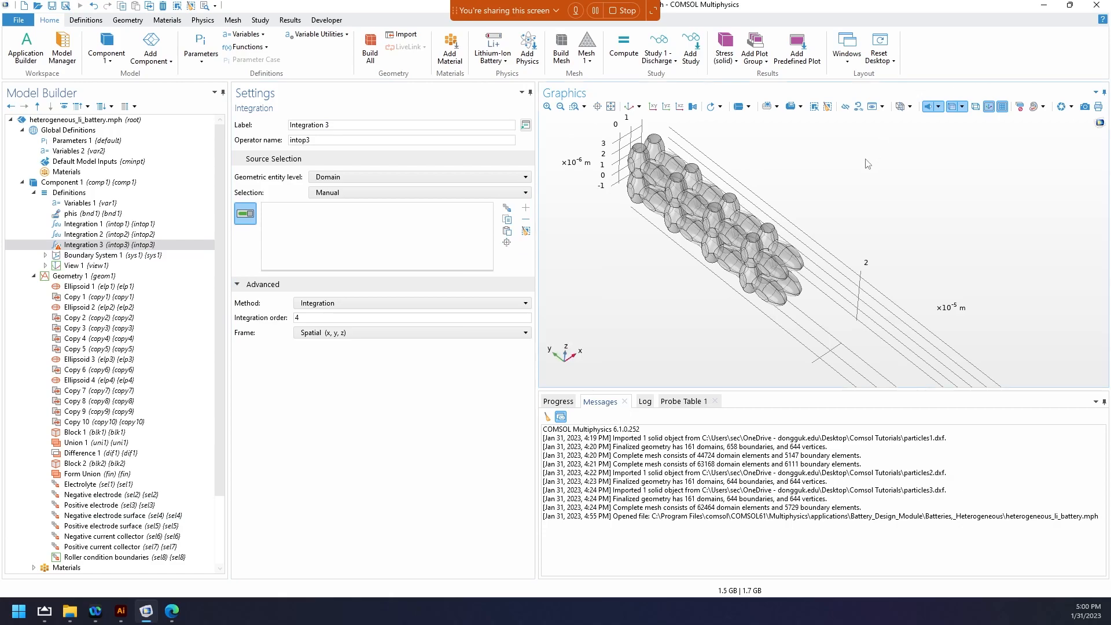
pyautogui.click(857, 108)
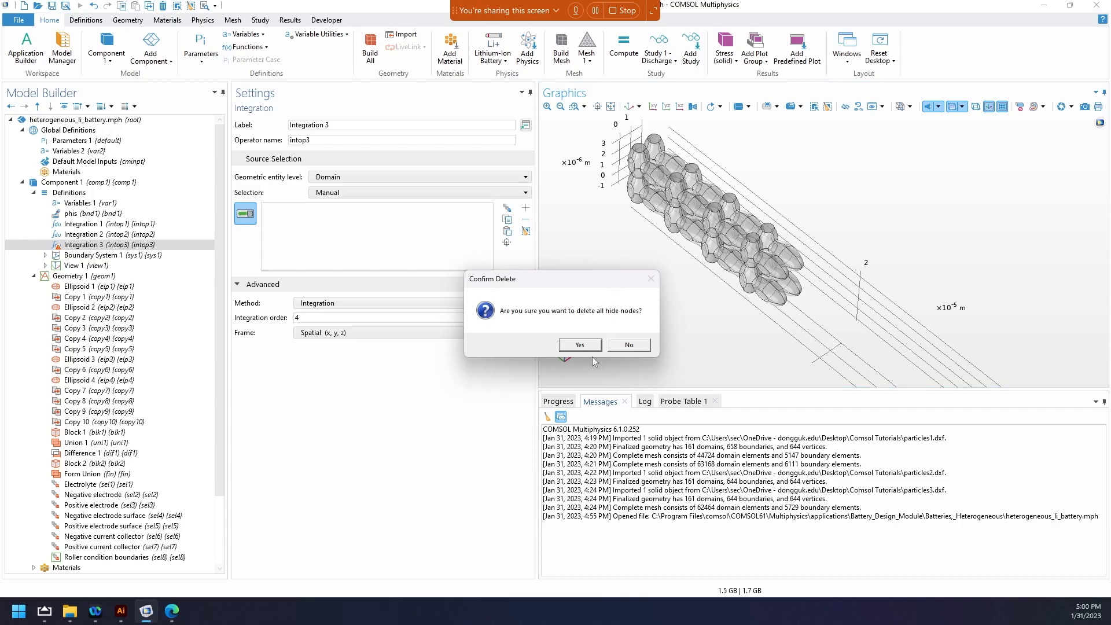
pyautogui.click(580, 345)
# Set the Integration 3 source selection to Edge level and select edge 2, the long lower edge of the cell block
pyautogui.click(330, 183)
pyautogui.click(331, 212)
pyautogui.scroll(-3, 646, 307)
pyautogui.moveTo(646, 307); pyautogui.dragTo(652, 246, button='right')
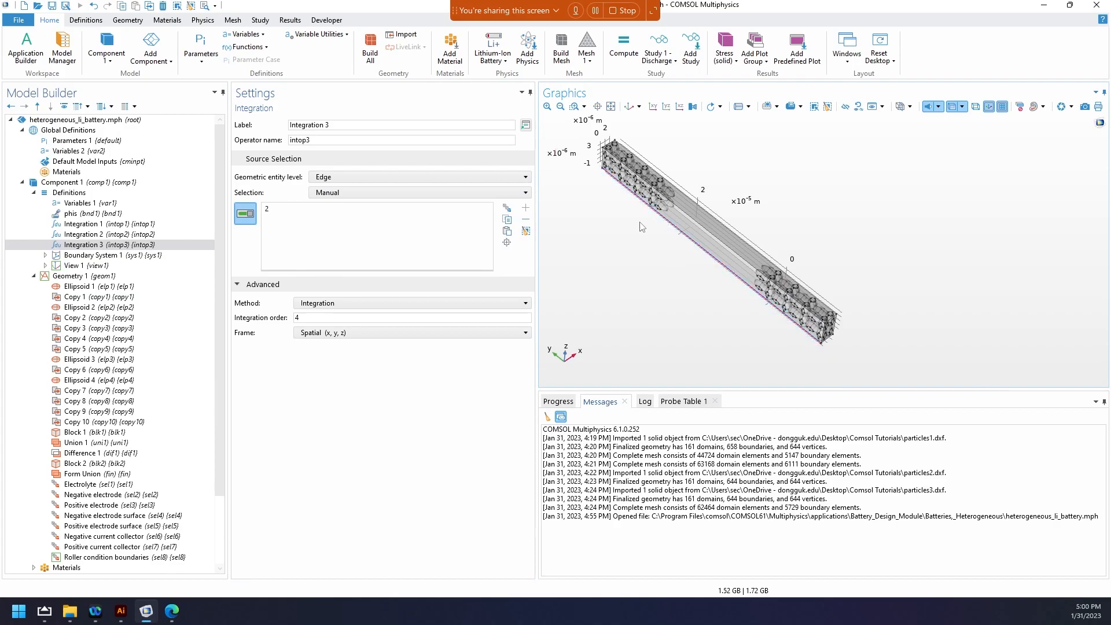
pyautogui.click(822, 334)
pyautogui.moveTo(629, 229); pyautogui.dragTo(647, 250, button='right')
pyautogui.scroll(3, 763, 166)
pyautogui.moveTo(789, 194); pyautogui.dragTo(844, 178, button='right')
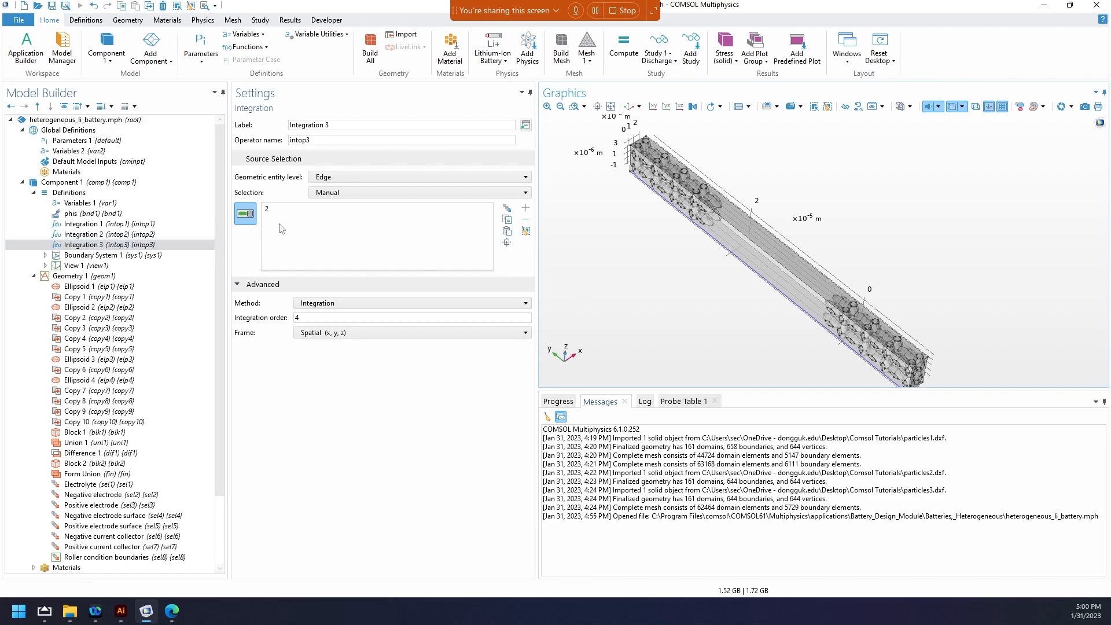
# In the global Variables 2 node, define the variable length with the expression comp1.intop3(1)
pyautogui.rightClick(89, 151)
pyautogui.click(316, 290)
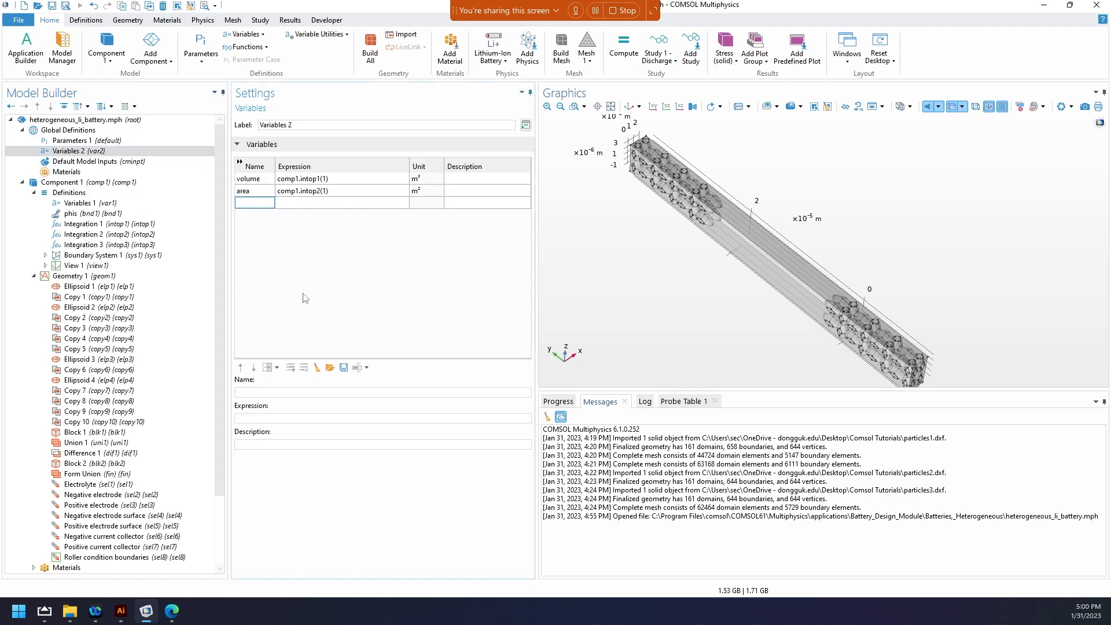
pyautogui.write('length')
pyautogui.press('Tab')
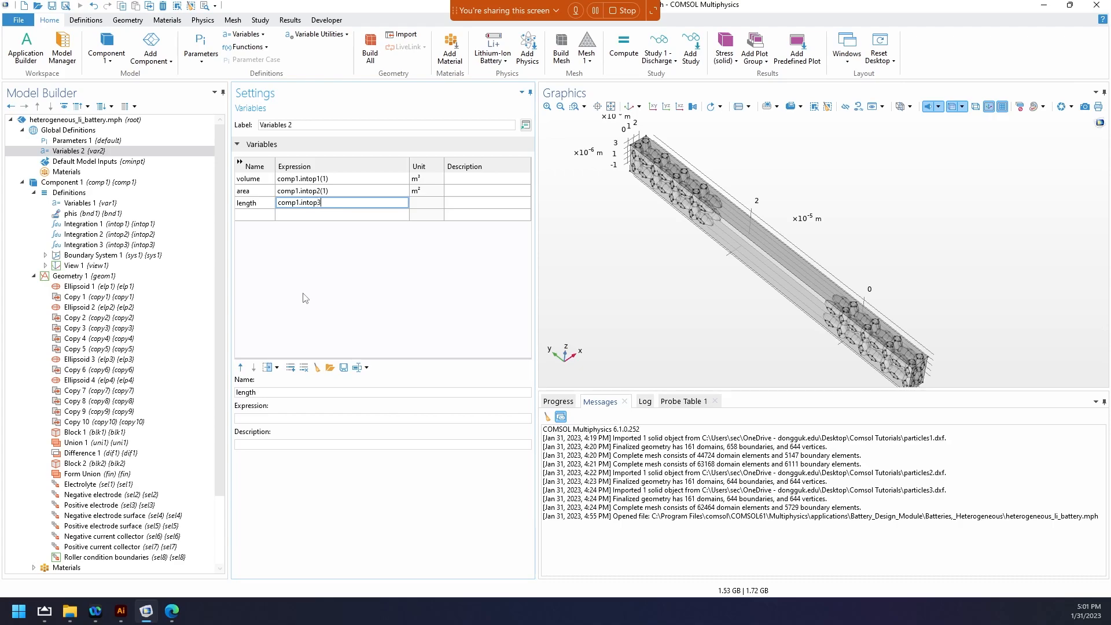
pyautogui.press('Return')
pyautogui.click(420, 206)
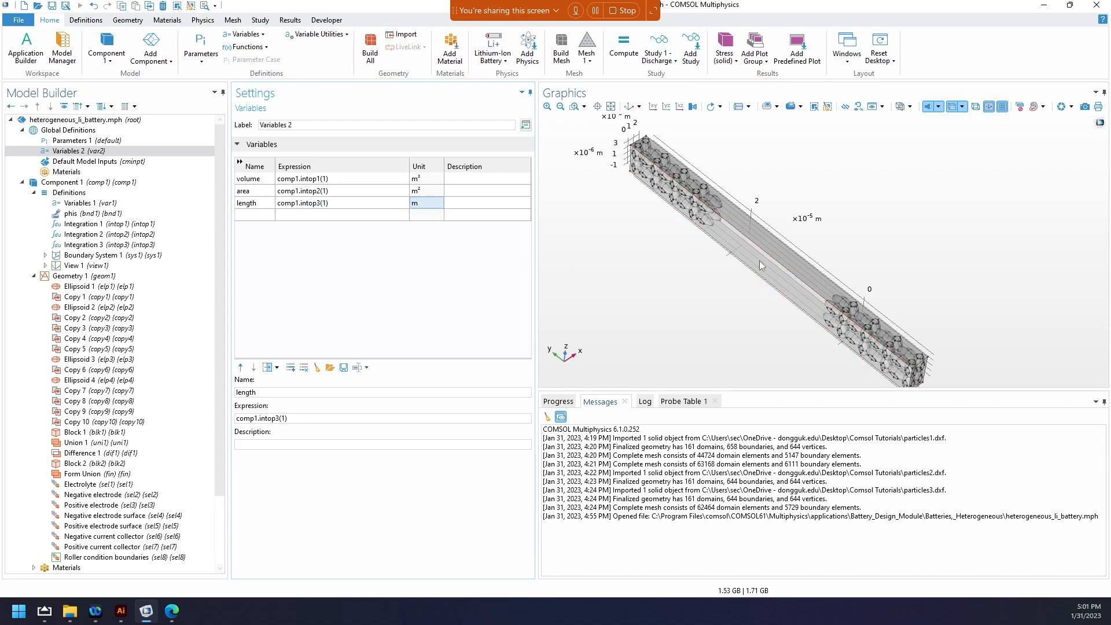
# Review the area and length variables and the source selections of Integration 1, Integration 2 and Integration 3 on the geometry
pyautogui.moveTo(644, 223); pyautogui.dragTo(636, 247, button='middle')
pyautogui.moveTo(636, 247); pyautogui.dragTo(643, 294, button='right')
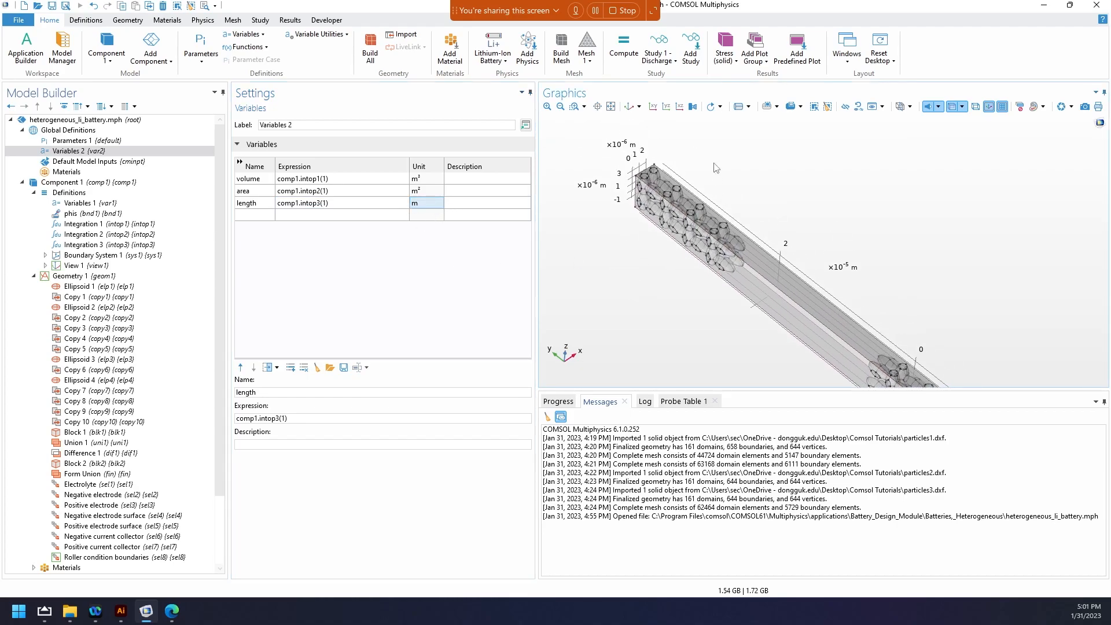
pyautogui.click(263, 192)
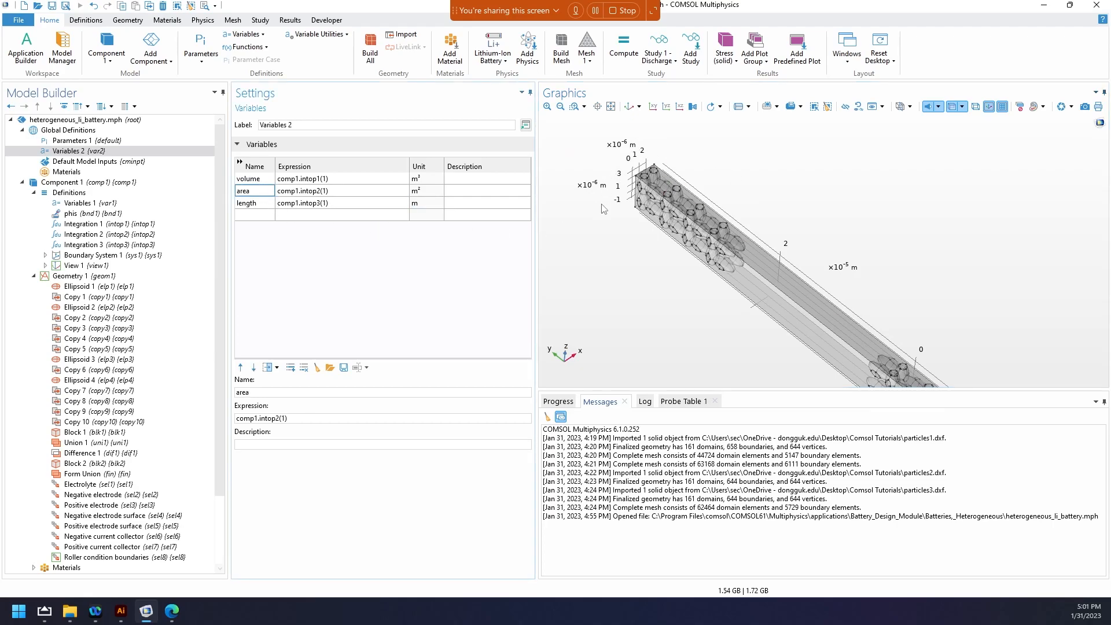
pyautogui.click(261, 205)
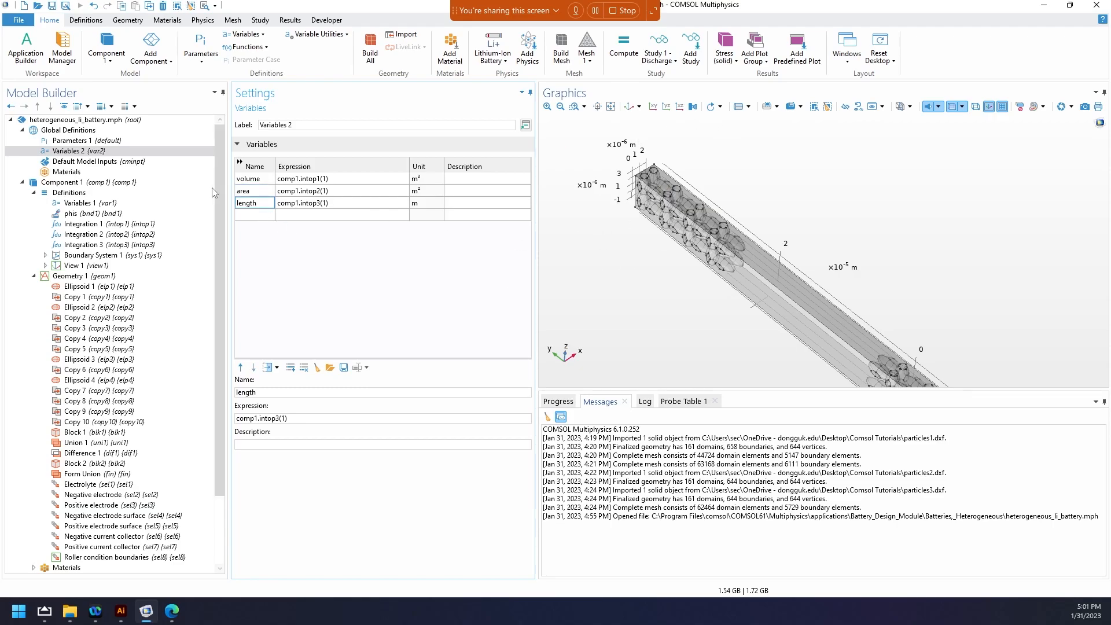
pyautogui.click(171, 225)
pyautogui.click(344, 211)
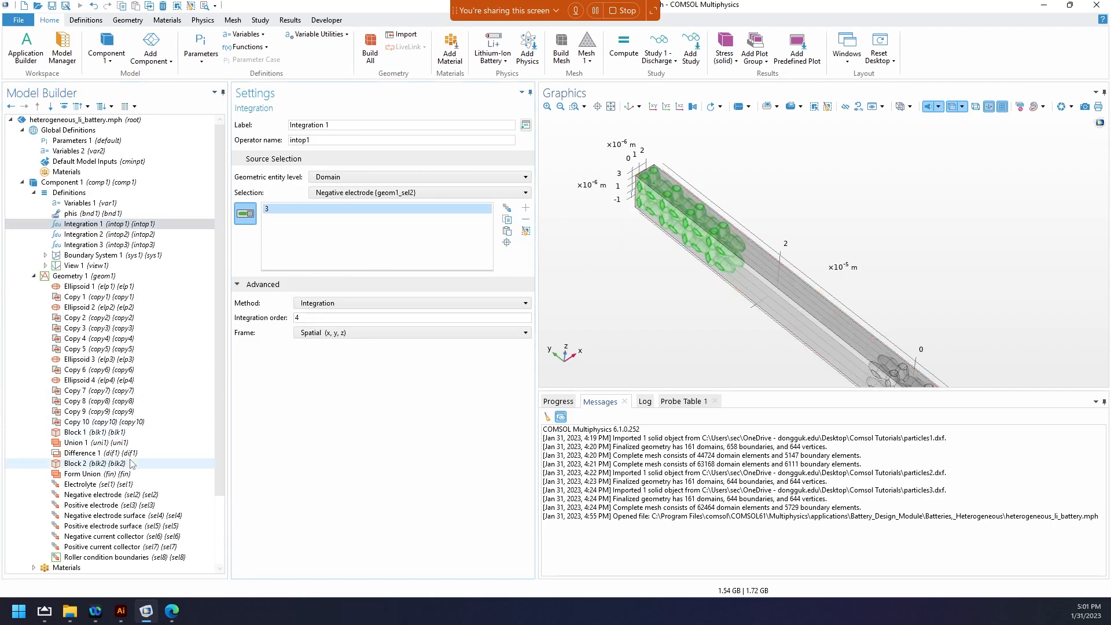
pyautogui.scroll(-1, 132, 462)
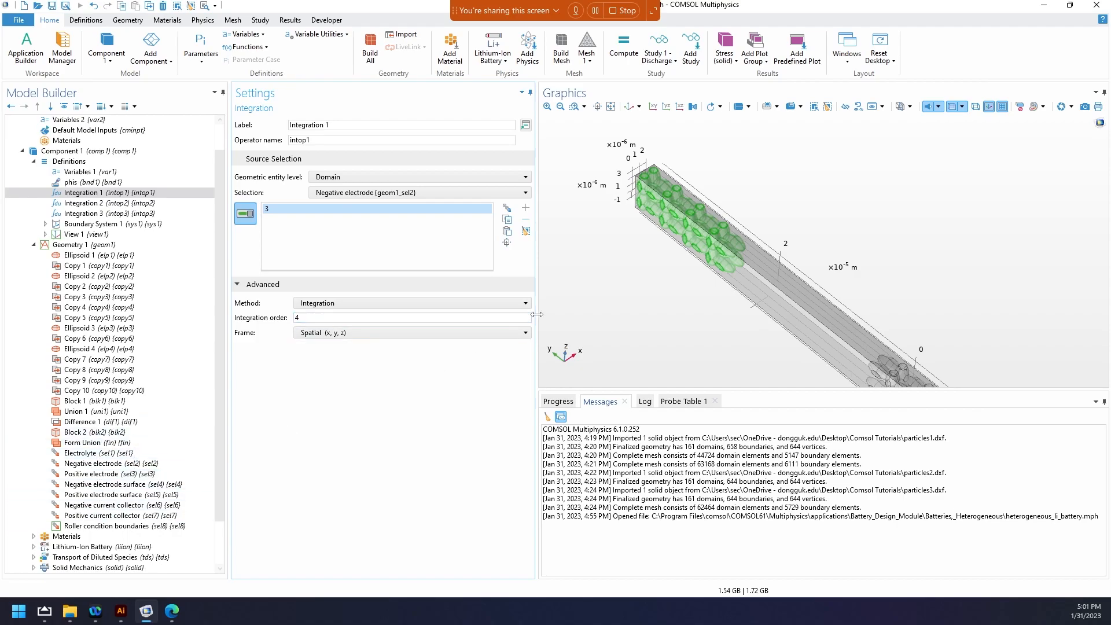
pyautogui.rightClick(603, 267)
pyautogui.click(106, 197)
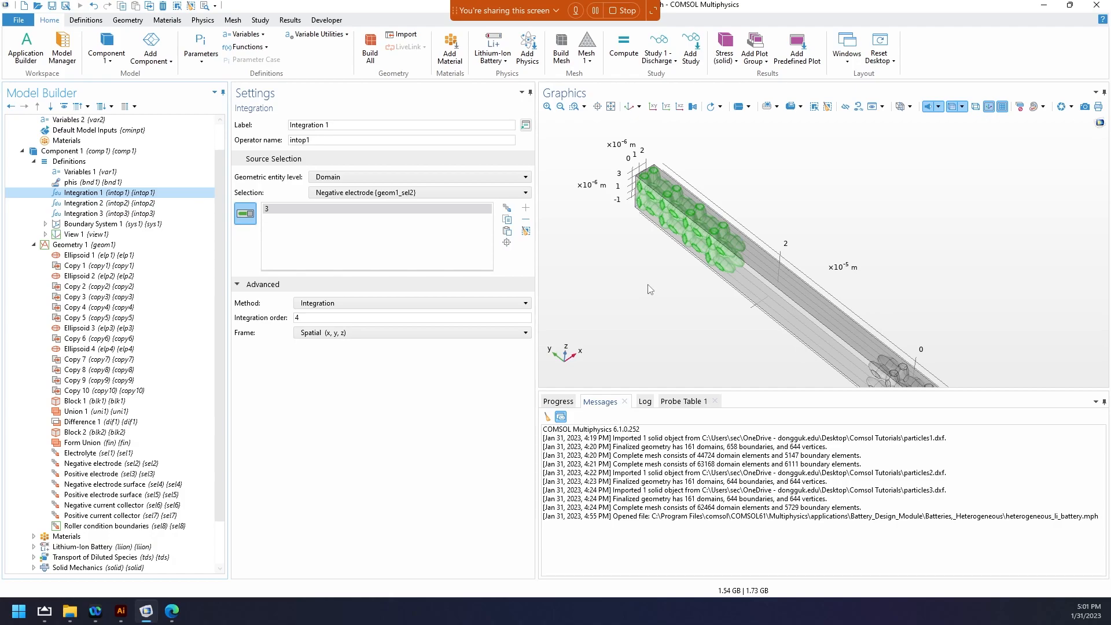
pyautogui.click(138, 205)
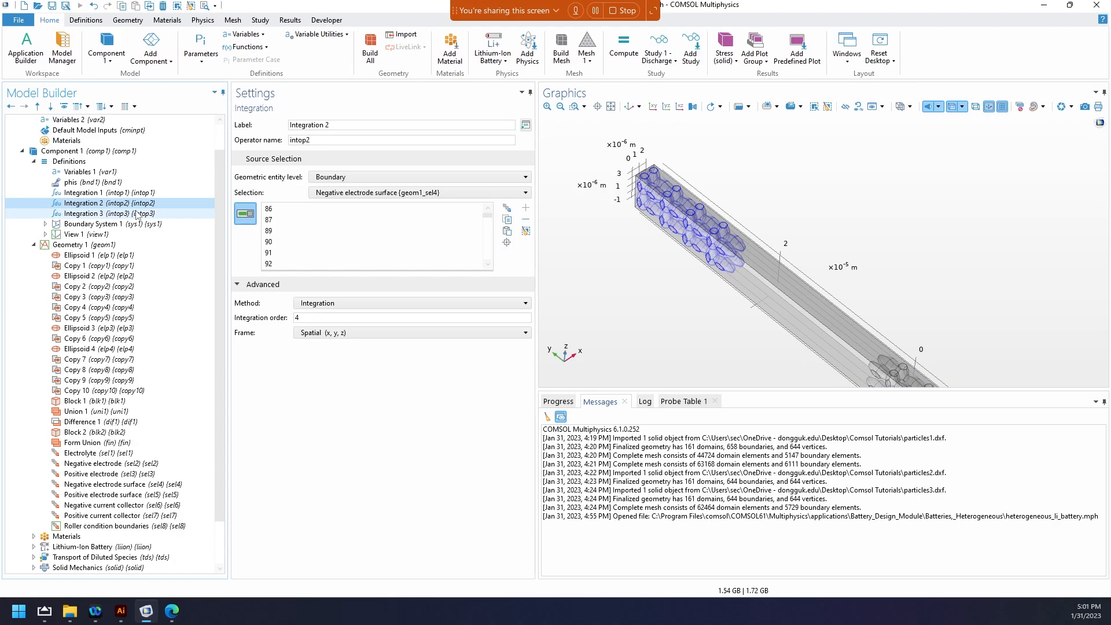
pyautogui.click(109, 214)
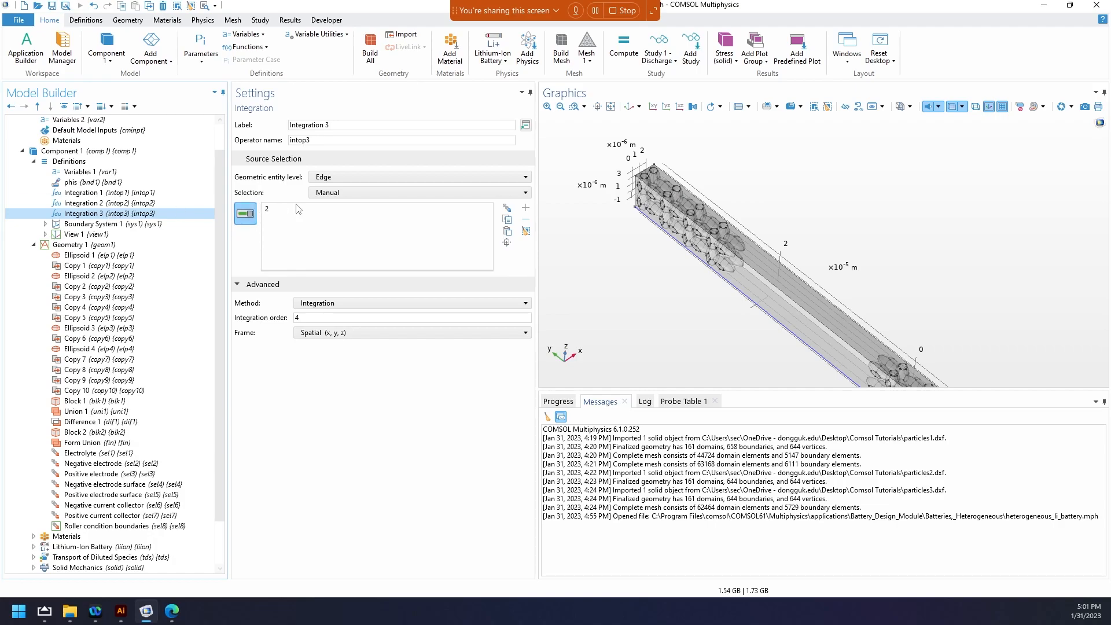
pyautogui.scroll(2, 110, 347)
pyautogui.scroll(-4, 86, 491)
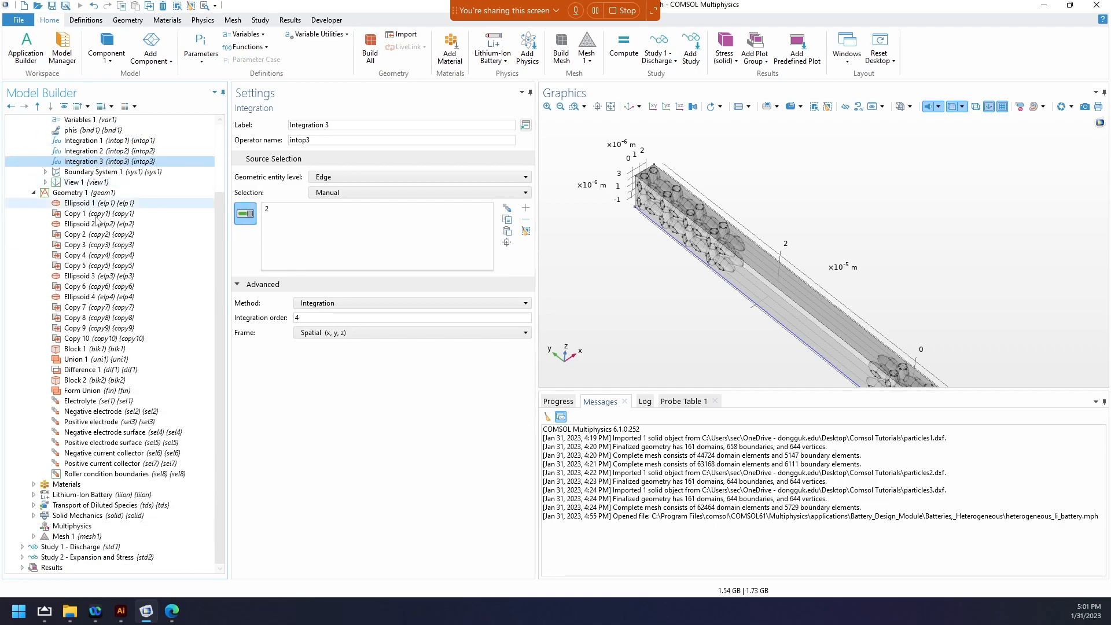
# Expand Study 1 - Discharge and inspect the settings of its Time Dependent step
pyautogui.click(59, 546)
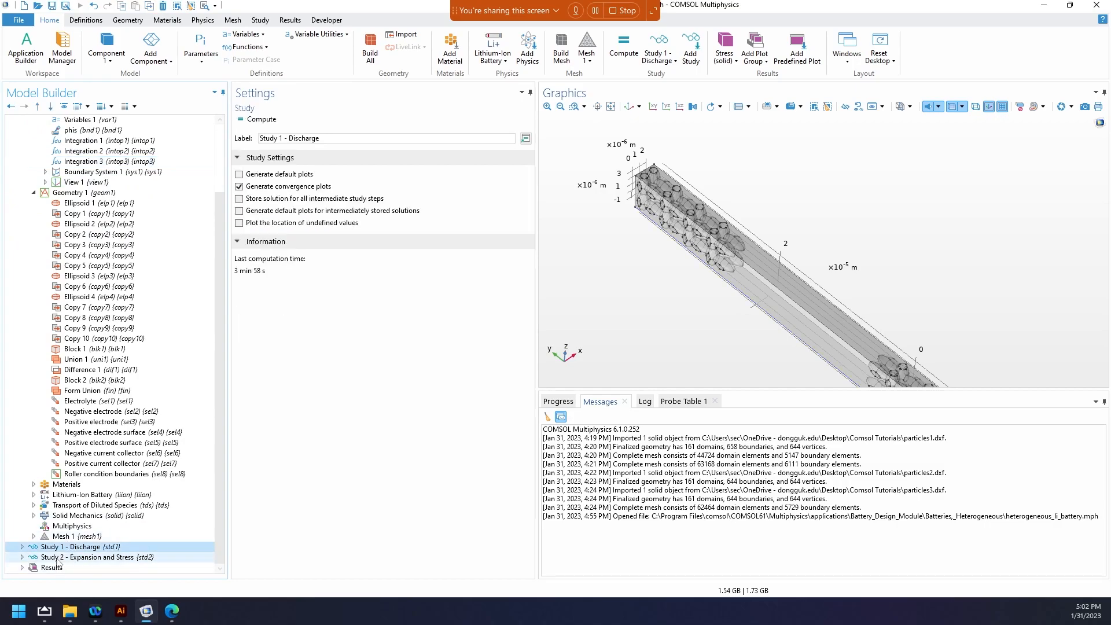
pyautogui.click(22, 547)
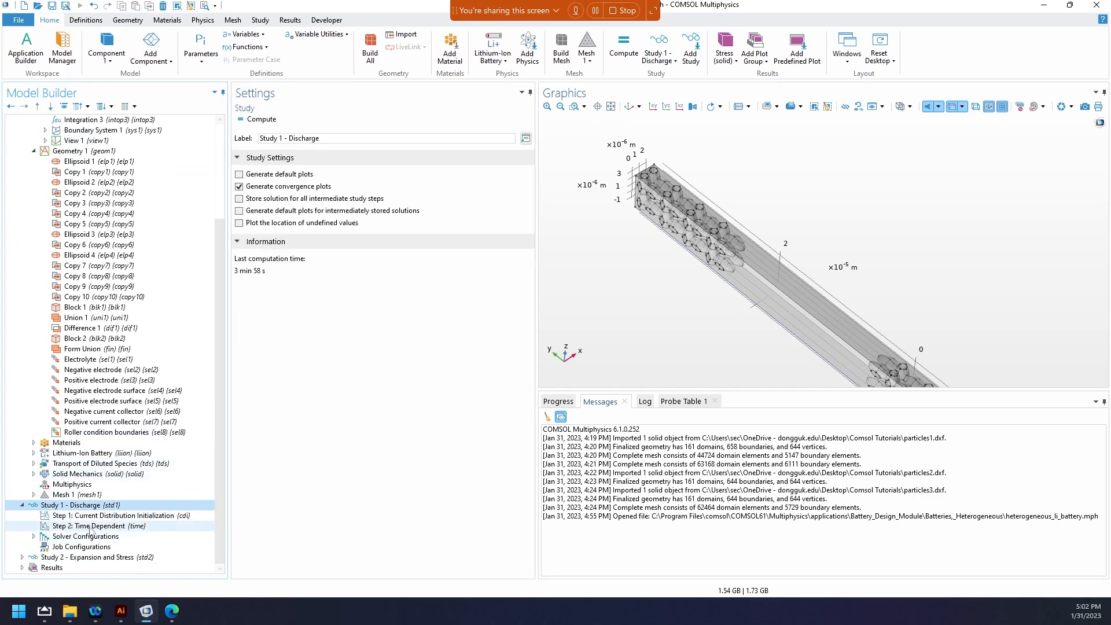
pyautogui.click(90, 527)
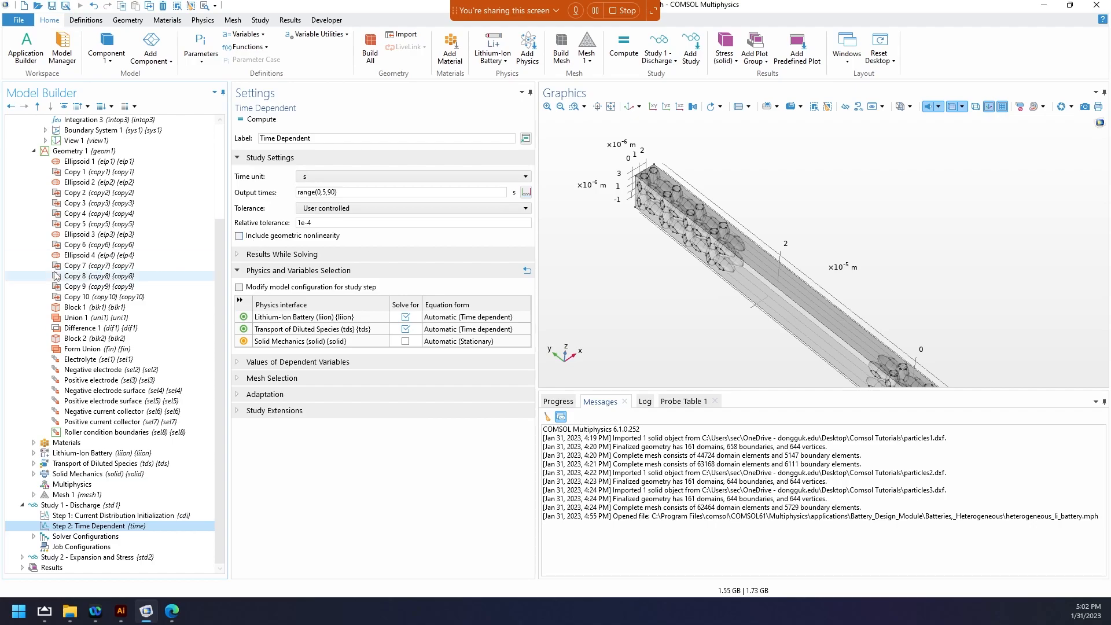
# Collapse the Geometry 1 and Definitions nodes, and compute Study 1 - Discharge
pyautogui.scroll(4, 86, 394)
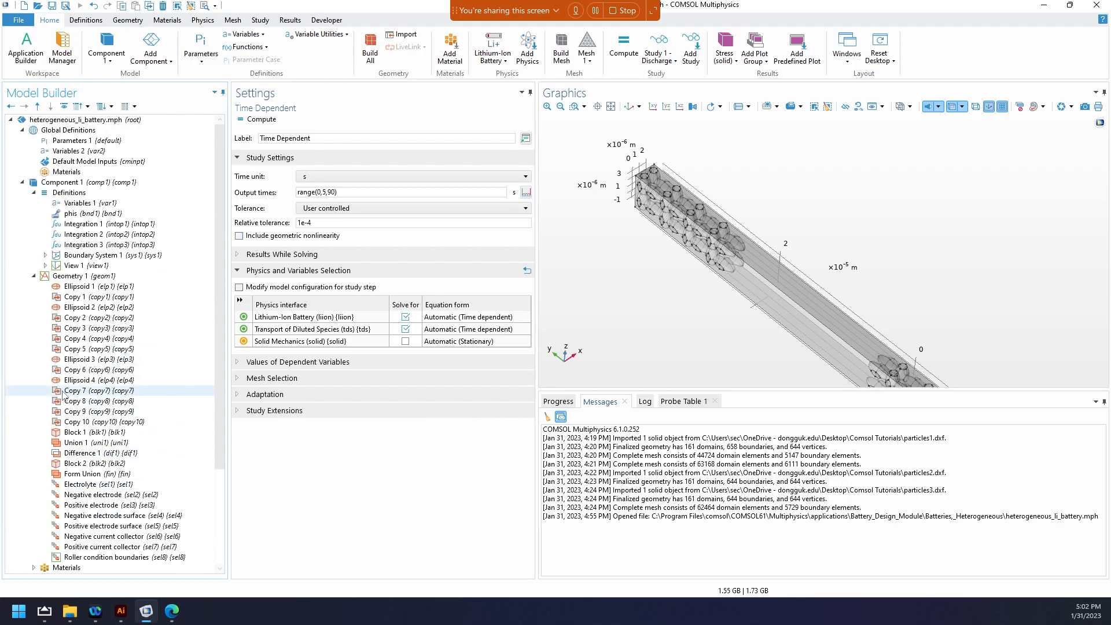
pyautogui.click(34, 275)
pyautogui.click(34, 192)
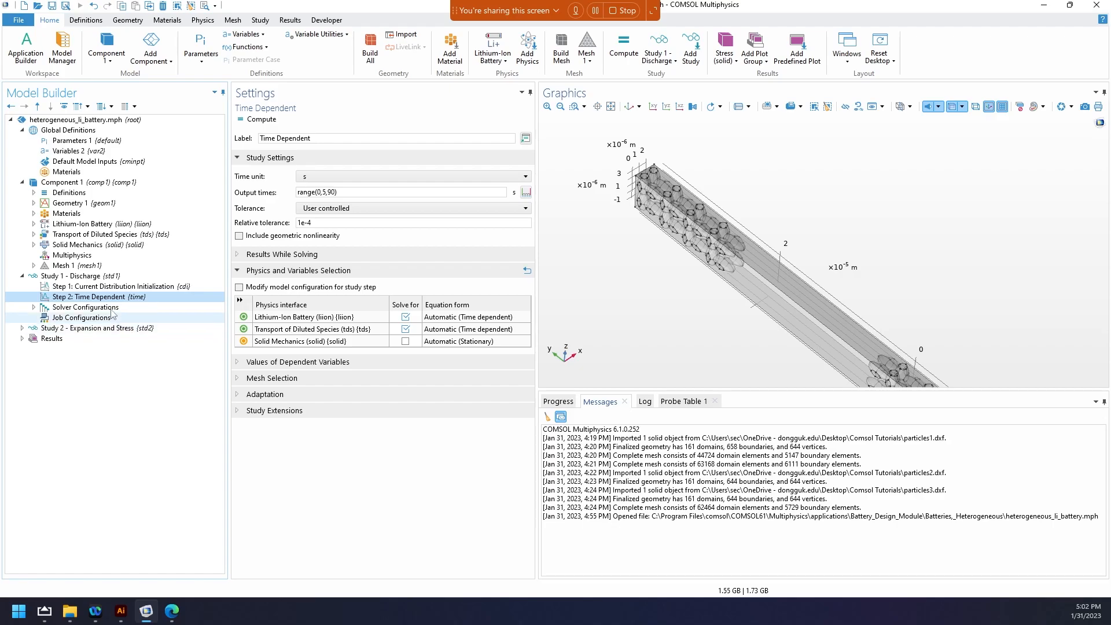
pyautogui.rightClick(89, 279)
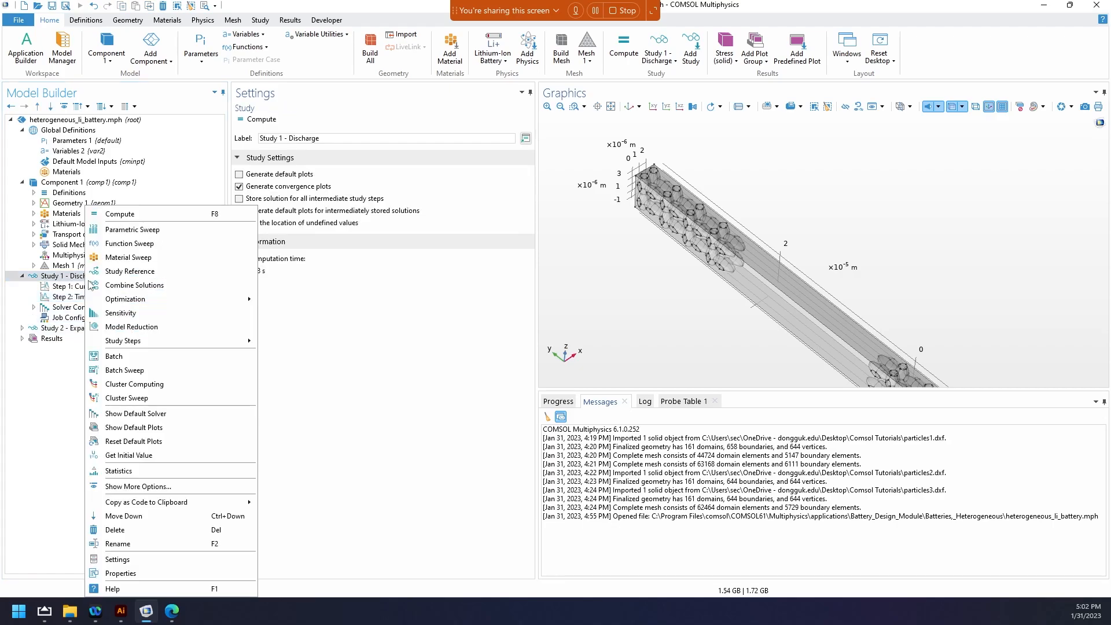
pyautogui.click(116, 214)
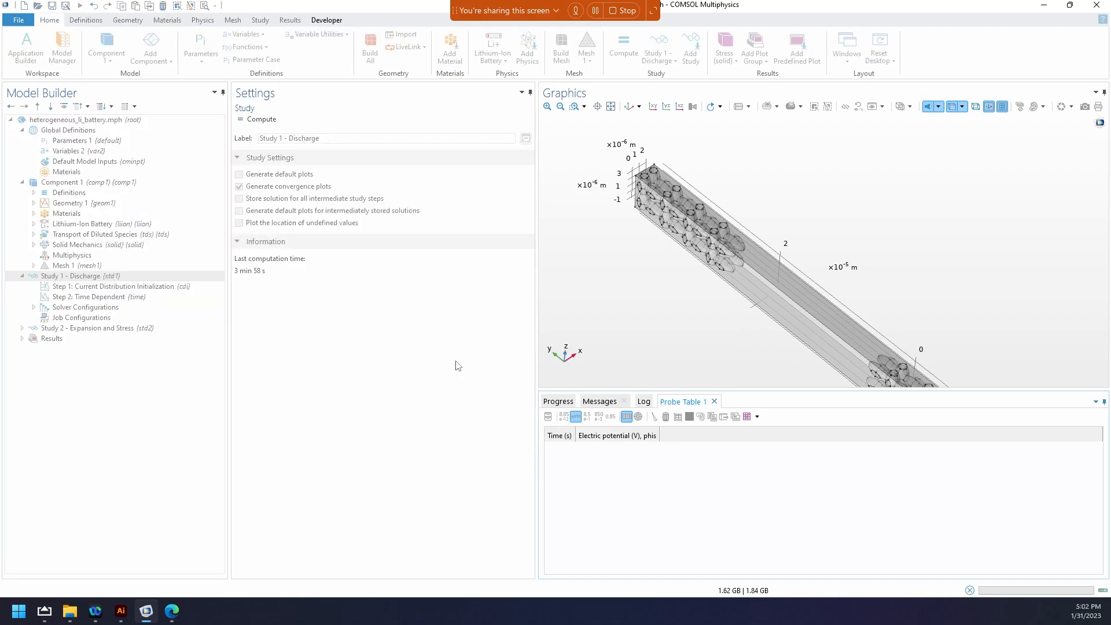
# Monitor the running computation through its messages, solver progress and probe table, dismissing the high CPU usage notice
pyautogui.click(600, 403)
pyautogui.click(558, 404)
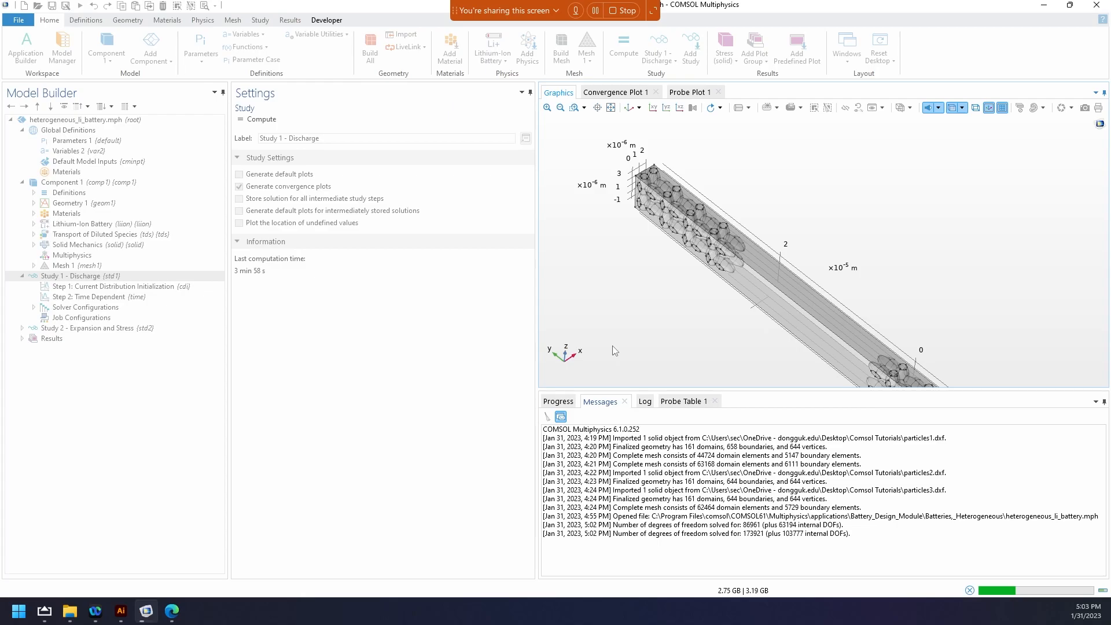
pyautogui.click(557, 401)
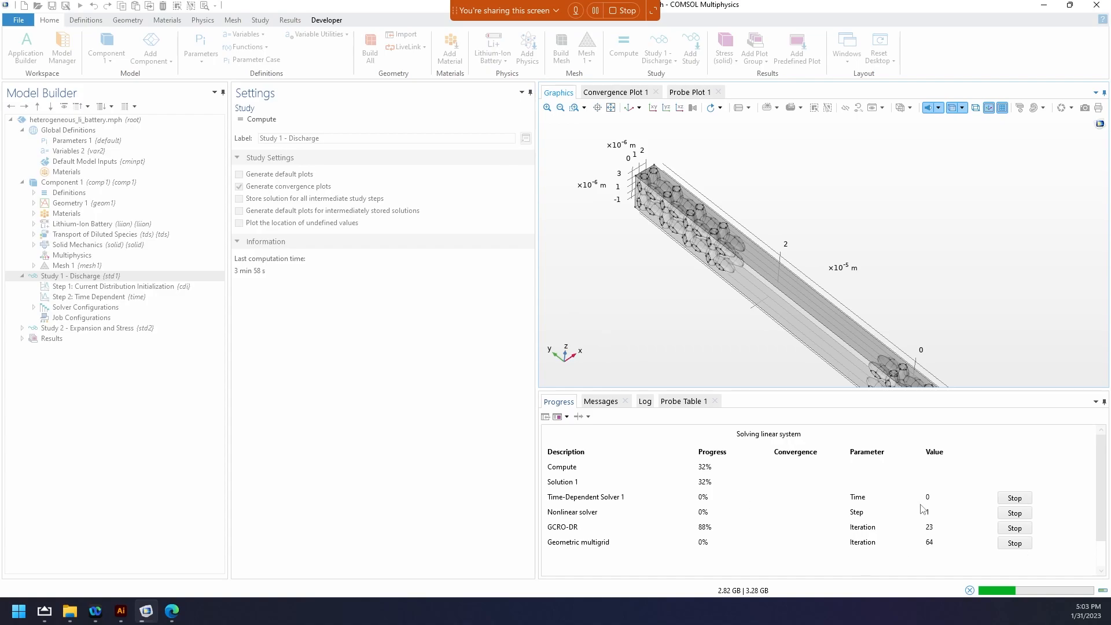
pyautogui.click(686, 401)
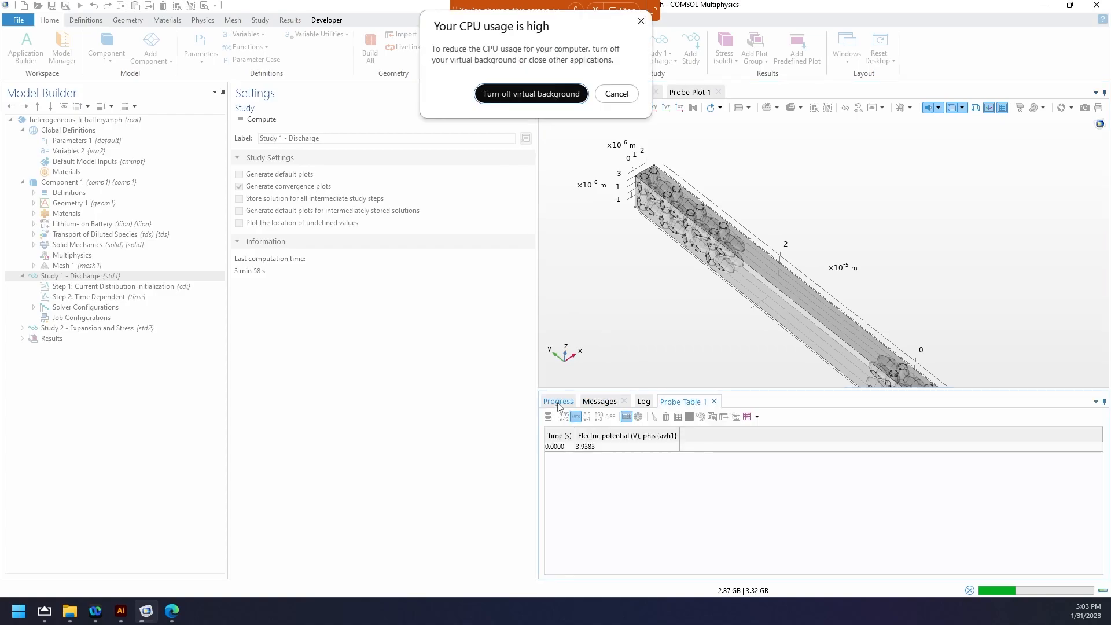
pyautogui.click(558, 402)
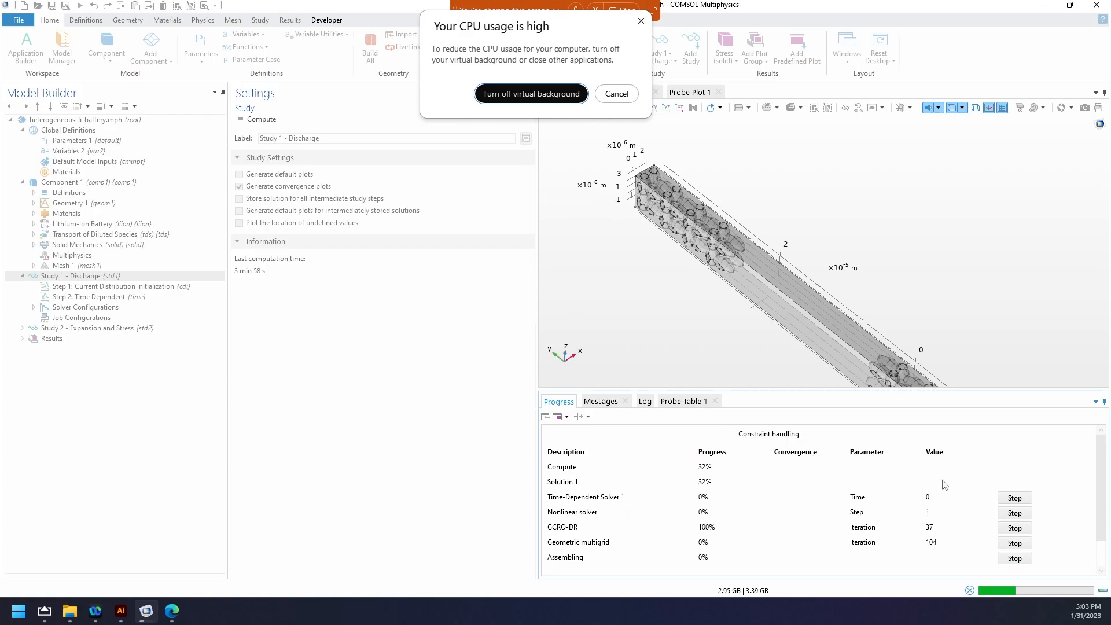
pyautogui.click(616, 95)
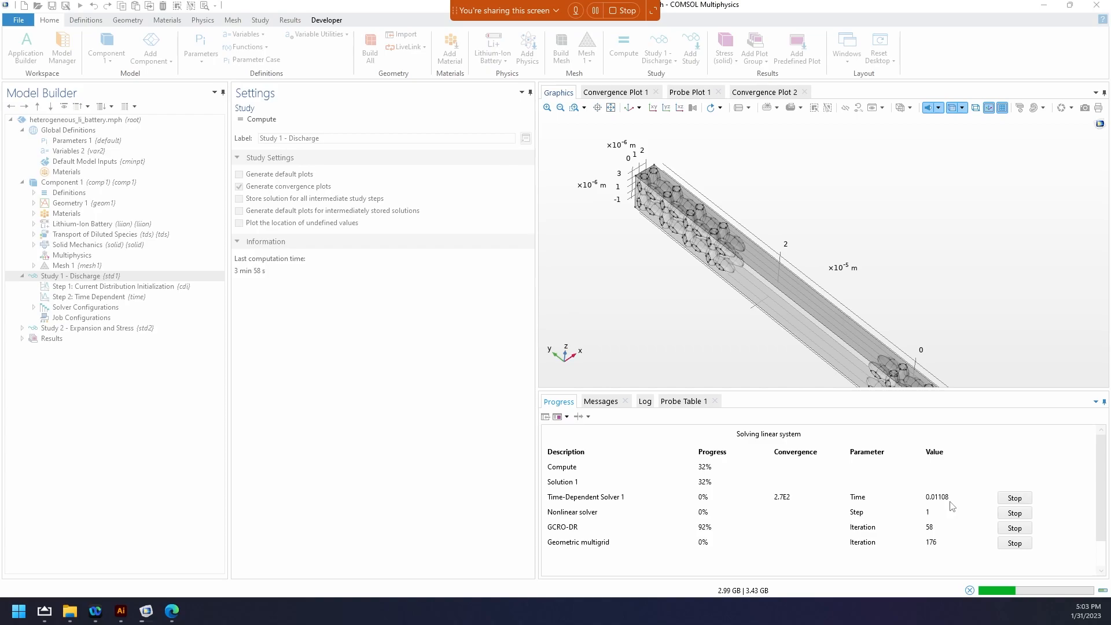
# Stop the running Time-Dependent Solver 1, dismiss the error message and expand the Results node
pyautogui.click(1013, 498)
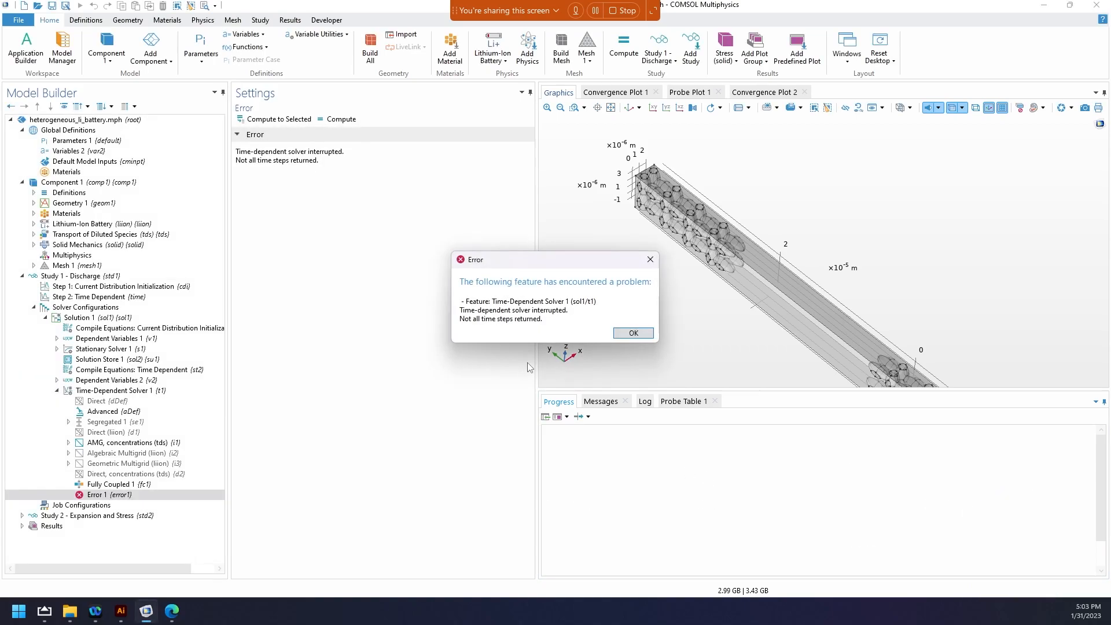
pyautogui.click(633, 332)
pyautogui.doubleClick(51, 526)
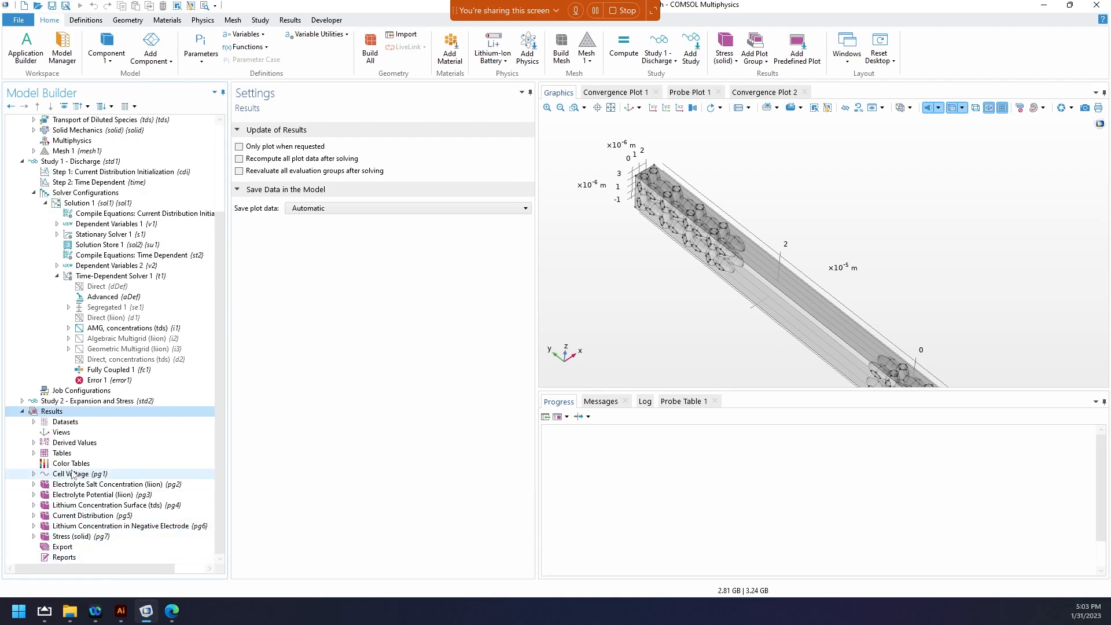
# Expand Derived Values under Results and add a Global Evaluation to it
pyautogui.doubleClick(74, 443)
pyautogui.rightClick(74, 443)
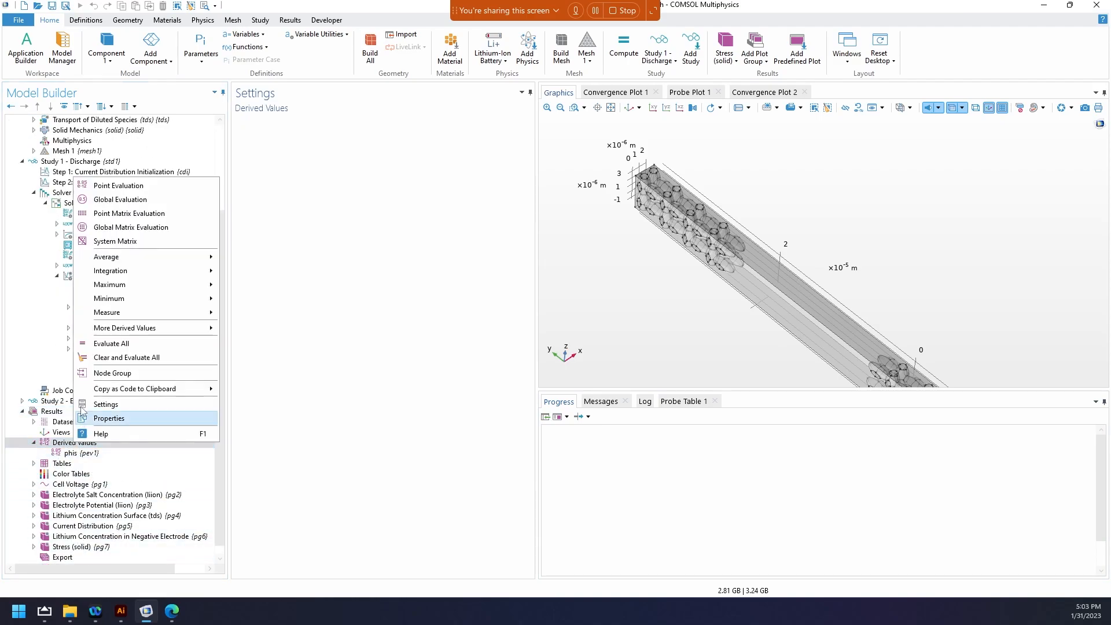
pyautogui.click(359, 409)
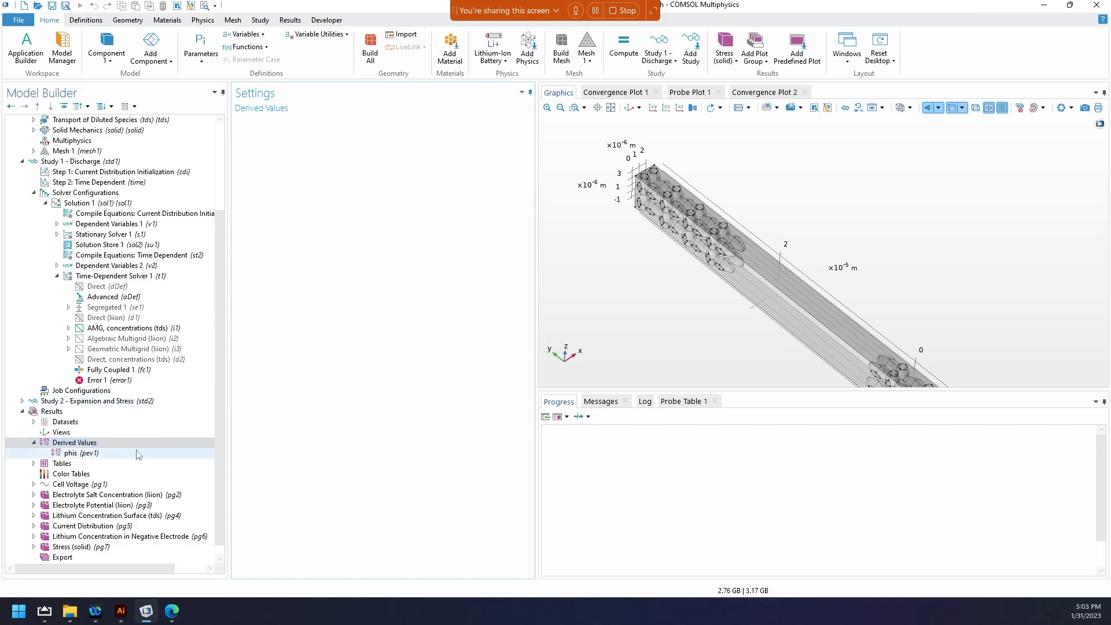
pyautogui.scroll(4, 90, 385)
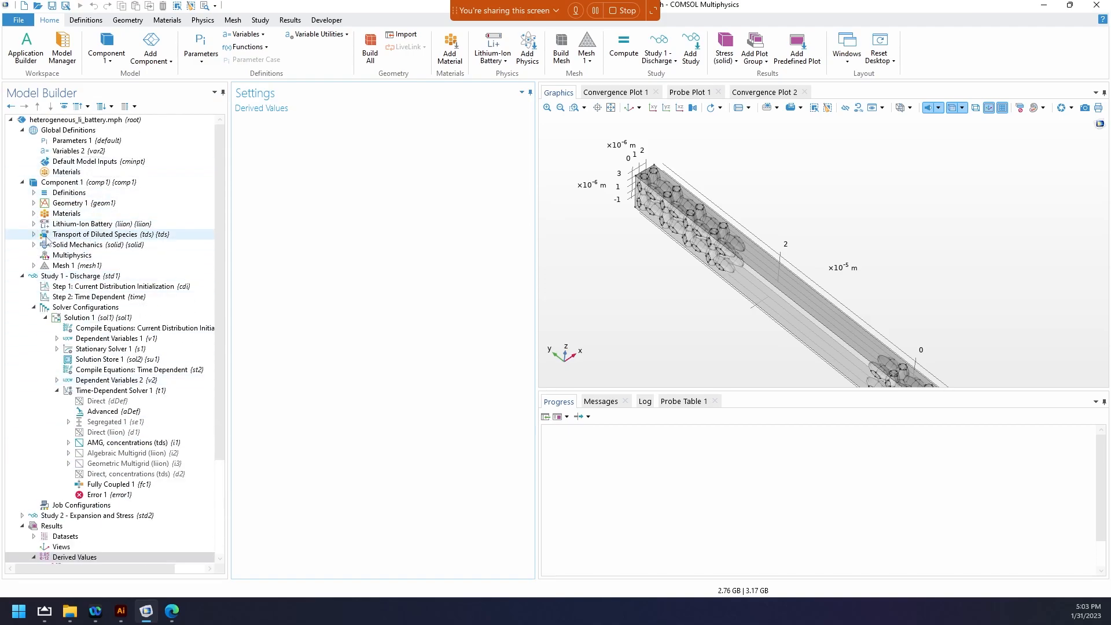
pyautogui.scroll(-2, 81, 400)
pyautogui.rightClick(76, 498)
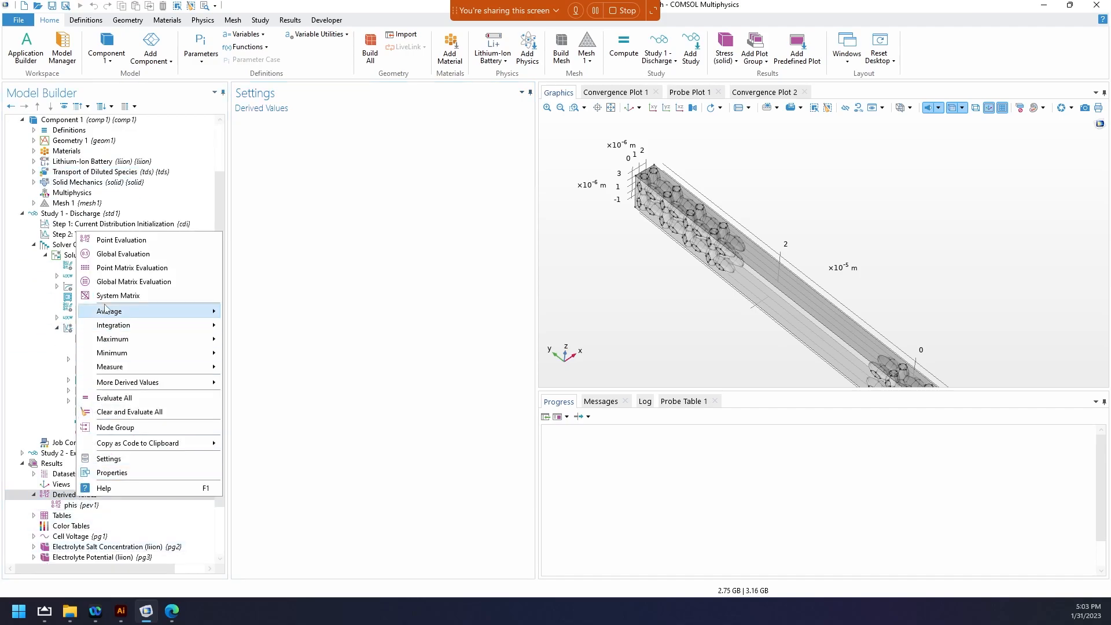
pyautogui.click(110, 254)
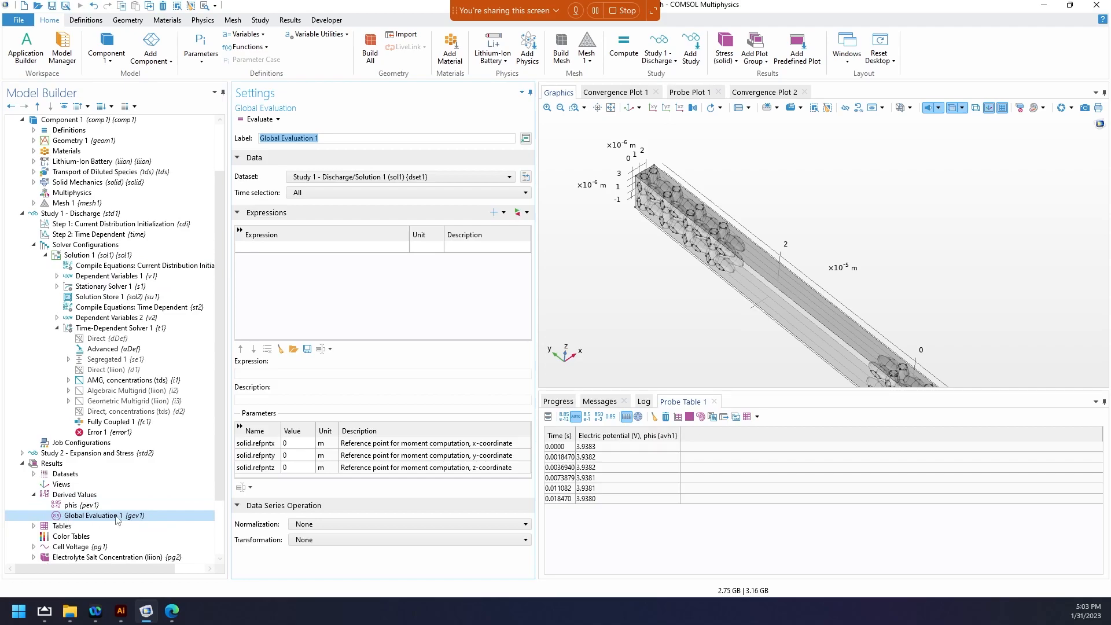
# Enter volume, area and length as the expressions of Global Evaluation 1 and evaluate them
pyautogui.click(267, 252)
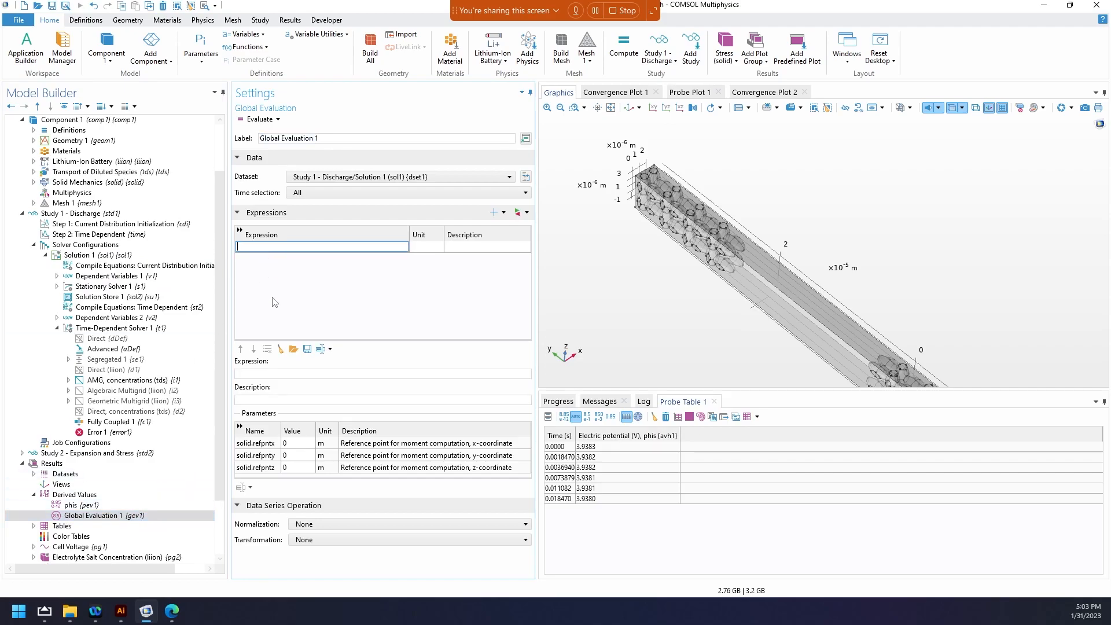
pyautogui.write('volume')
pyautogui.press('Tab')
pyautogui.press('Tab')
pyautogui.press('Tab')
pyautogui.write('area')
pyautogui.press('Tab')
pyautogui.press('Tab')
pyautogui.press('Tab')
pyautogui.write('length')
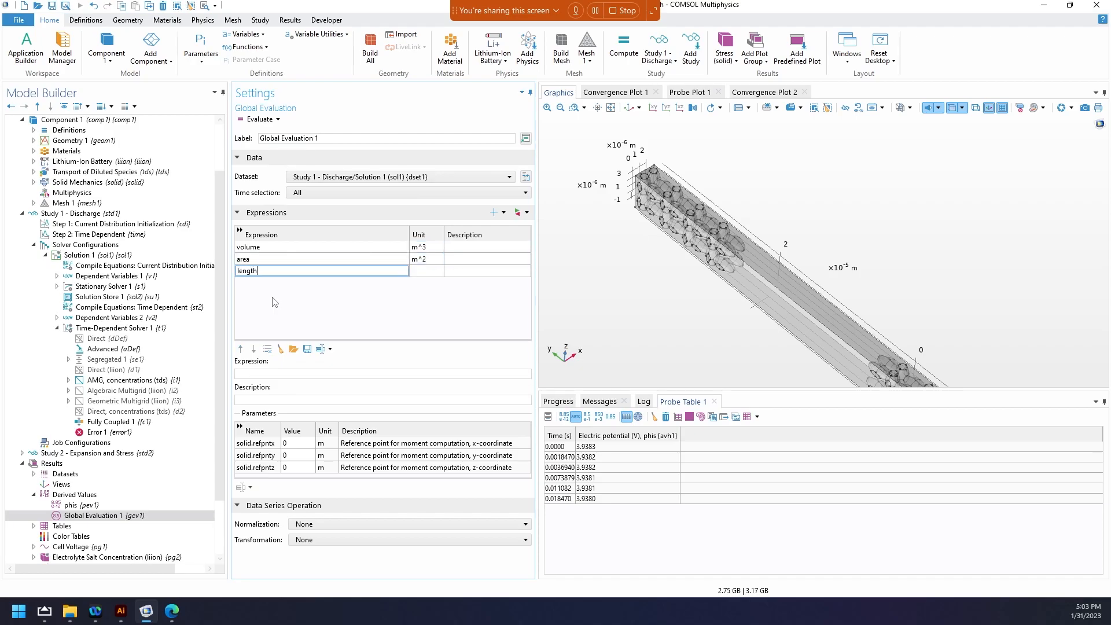
pyautogui.press('Return')
pyautogui.click(281, 120)
pyautogui.click(262, 135)
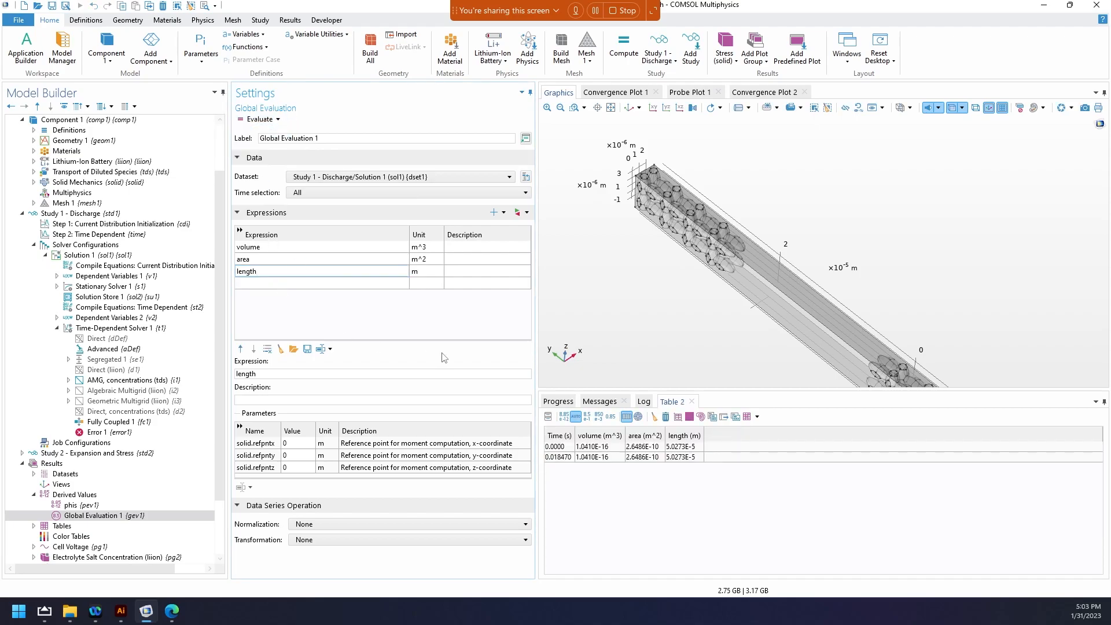
# Examine the evaluated volume, area and length in the results table, and select Study 1 - Discharge
pyautogui.click(598, 450)
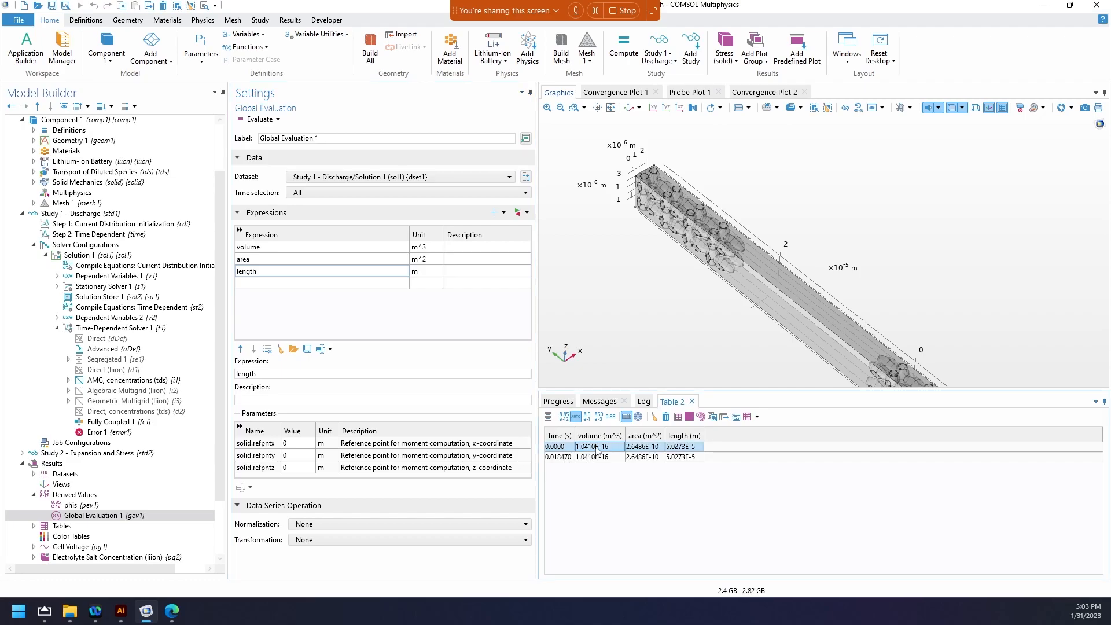
pyautogui.click(640, 449)
pyautogui.click(678, 449)
pyautogui.click(599, 330)
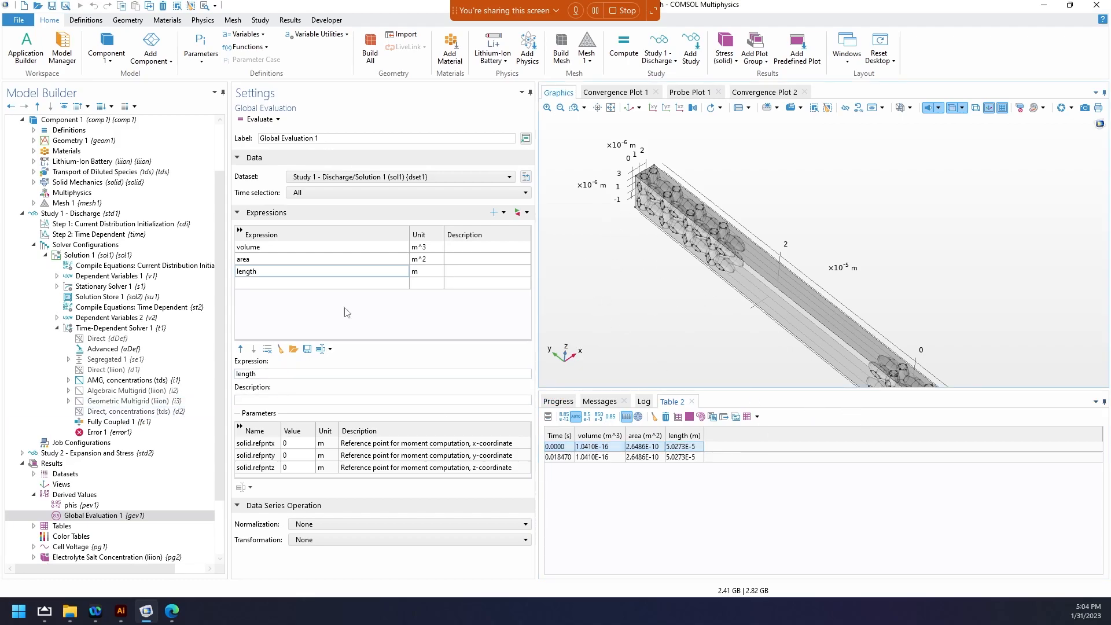
pyautogui.scroll(2, 115, 312)
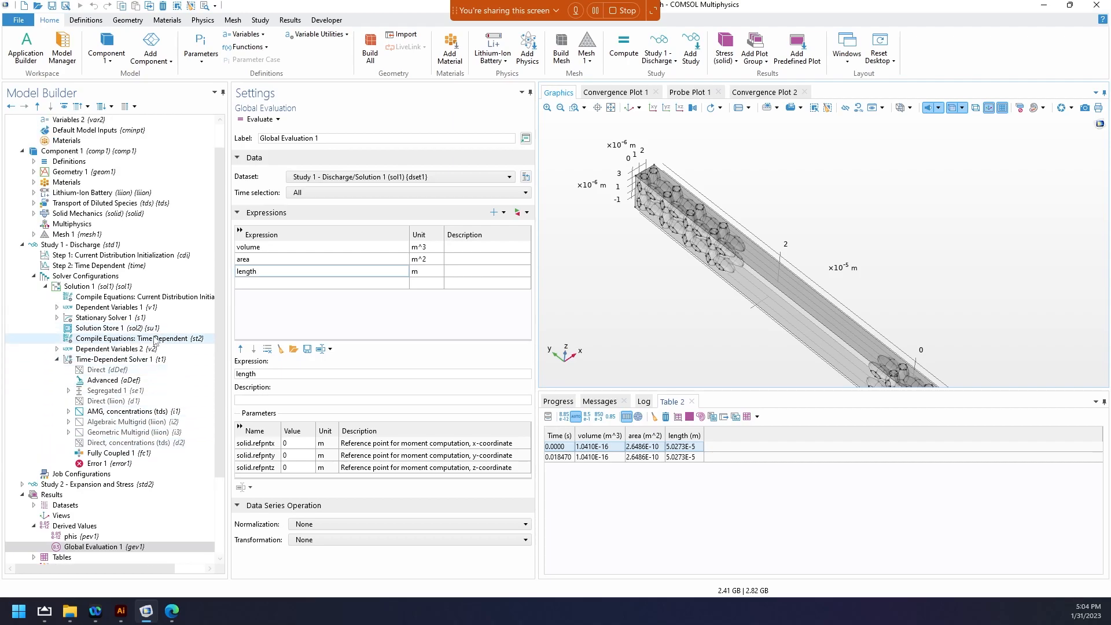
pyautogui.click(93, 276)
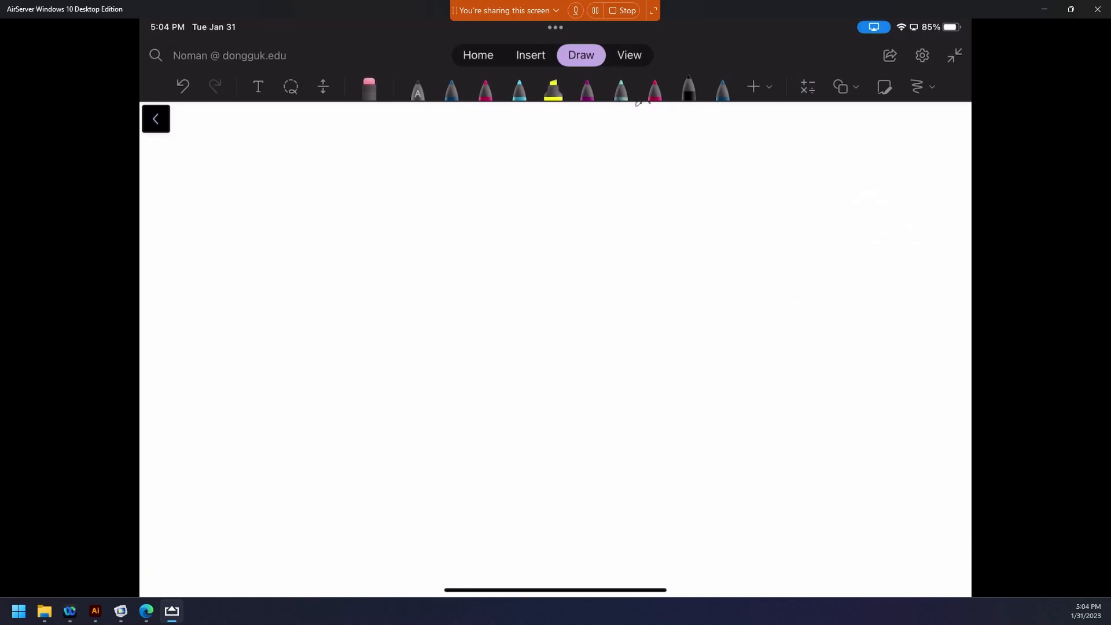
# Switch to the AirServer drawing canvas, sketch an open-ended electrode outline and write 32 above it
pyautogui.moveTo(379, 198)
pyautogui.mouseDown()
pyautogui.moveTo(365, 237)
pyautogui.moveTo(550, 179)
pyautogui.mouseUp()
pyautogui.moveTo(377, 245); pyautogui.dragTo(489, 232)
pyautogui.moveTo(446, 166); pyautogui.dragTo(445, 178)
pyautogui.moveTo(459, 168); pyautogui.dragTo(462, 174)
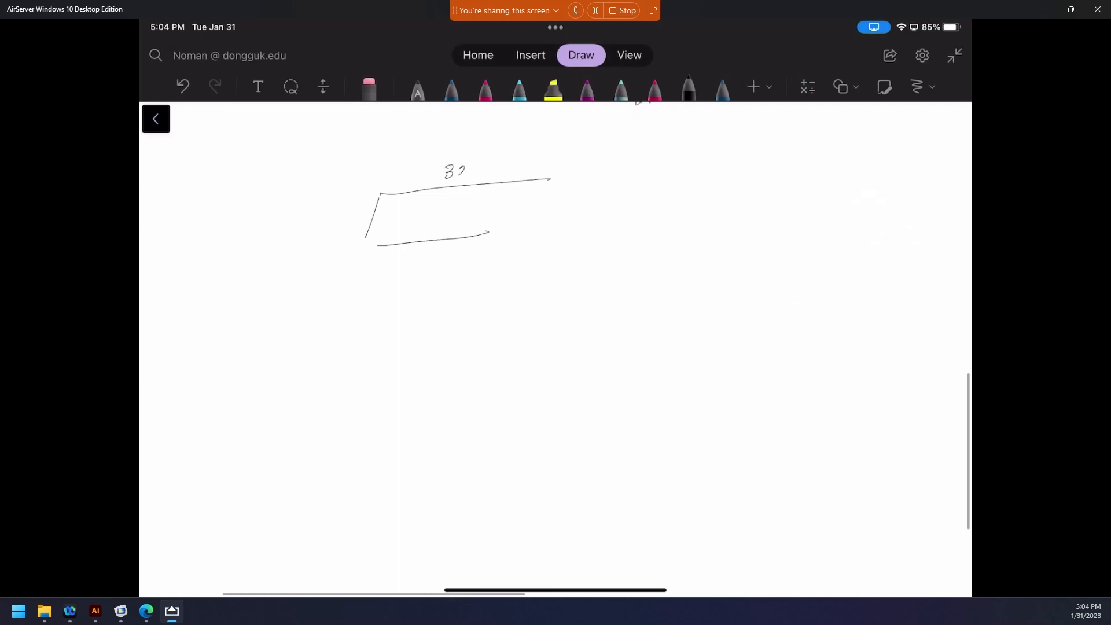
# Draw two rows of four oval particles inside the electrode outline
pyautogui.keyDown('ctrl'); pyautogui.scroll(4, 456, 255); pyautogui.keyUp('ctrl')
pyautogui.moveTo(387, 219)
pyautogui.mouseDown()
pyautogui.moveTo(365, 230)
pyautogui.moveTo(388, 220)
pyautogui.mouseUp()
pyautogui.moveTo(445, 209)
pyautogui.mouseDown()
pyautogui.moveTo(412, 227)
pyautogui.moveTo(446, 210)
pyautogui.mouseUp()
pyautogui.moveTo(492, 203); pyautogui.dragTo(463, 217)
pyautogui.moveTo(527, 202); pyautogui.dragTo(502, 215)
pyautogui.moveTo(387, 244)
pyautogui.mouseDown()
pyautogui.moveTo(377, 244)
pyautogui.moveTo(425, 236)
pyautogui.mouseUp()
pyautogui.moveTo(481, 237)
pyautogui.mouseDown()
pyautogui.moveTo(454, 250)
pyautogui.moveTo(474, 236)
pyautogui.mouseUp()
pyautogui.moveTo(497, 237); pyautogui.dragTo(509, 255)
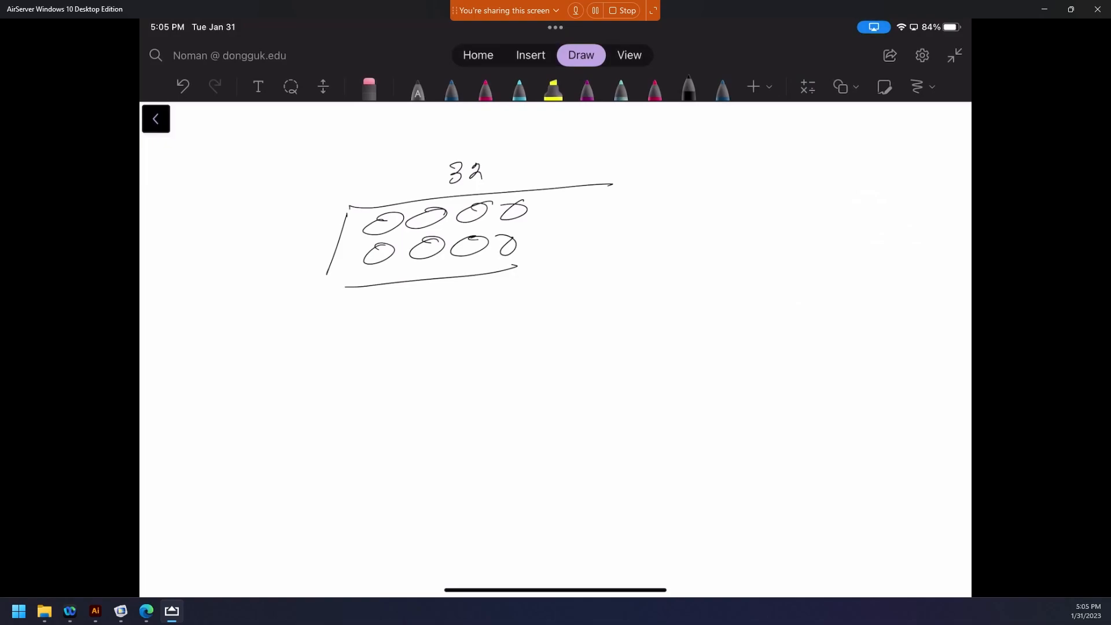
# Write the total particle volume equation 32 × 4/3 πR³ = volume below the sketch
pyautogui.keyDown('ctrl'); pyautogui.scroll(1, 556, 350); pyautogui.keyUp('ctrl')
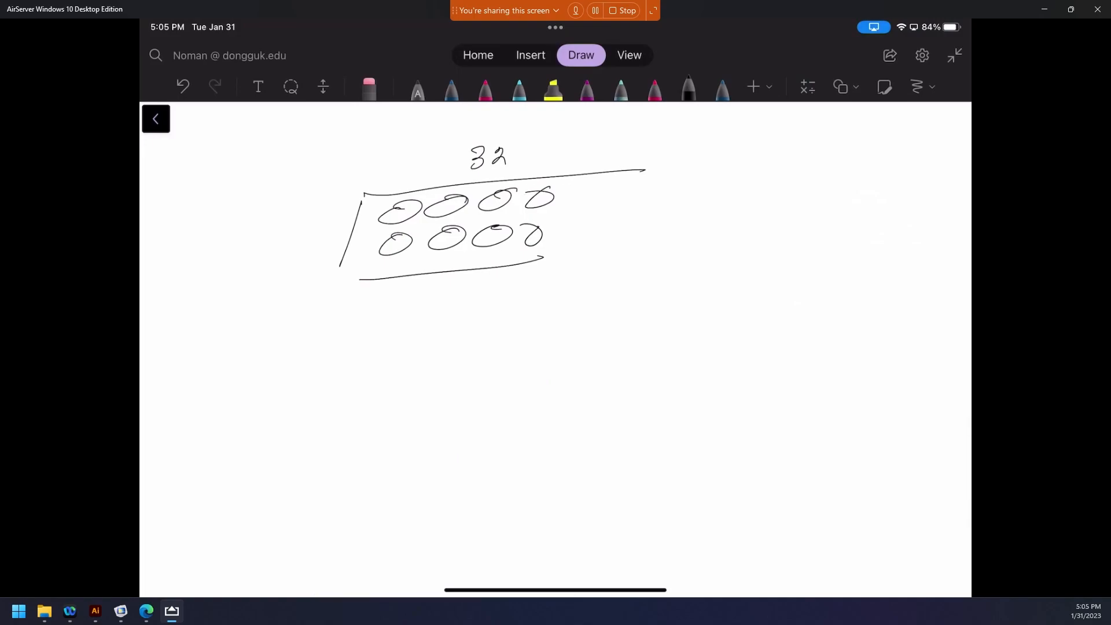
pyautogui.moveTo(402, 313); pyautogui.dragTo(397, 324)
pyautogui.moveTo(439, 306)
pyautogui.mouseDown()
pyautogui.moveTo(436, 341)
pyautogui.moveTo(481, 307)
pyautogui.mouseUp()
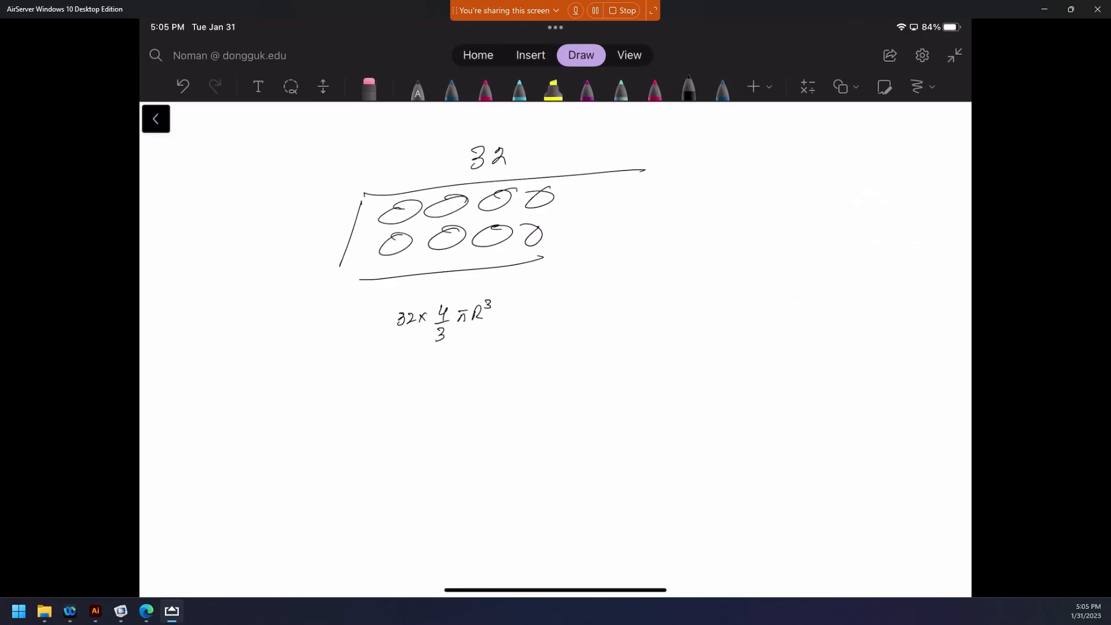
pyautogui.moveTo(537, 306); pyautogui.dragTo(582, 306)
# Write R = (volume × 3 × 32 / 4π)^(1/3) below the volume equation and frame it with a box
pyautogui.moveTo(548, 376); pyautogui.dragTo(685, 364)
pyautogui.moveTo(559, 396); pyautogui.dragTo(686, 381)
pyautogui.moveTo(607, 403); pyautogui.dragTo(612, 410)
pyautogui.moveTo(543, 372); pyautogui.dragTo(558, 422)
pyautogui.moveTo(696, 358); pyautogui.dragTo(692, 391)
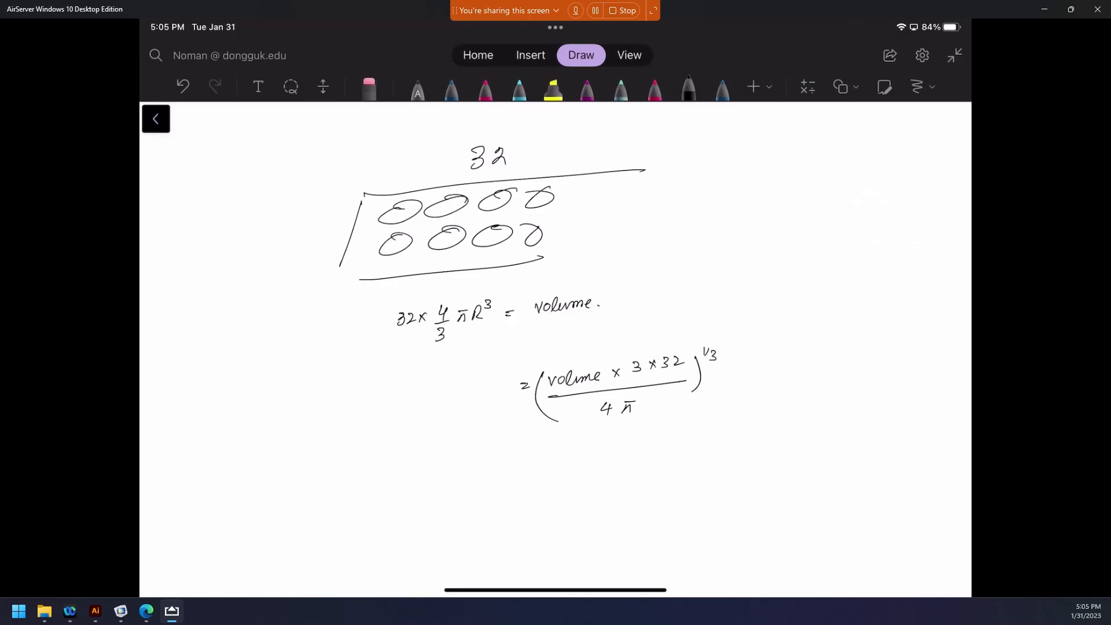
pyautogui.moveTo(491, 379); pyautogui.dragTo(506, 393)
pyautogui.moveTo(460, 373)
pyautogui.mouseDown()
pyautogui.moveTo(460, 426)
pyautogui.moveTo(750, 356)
pyautogui.moveTo(736, 426)
pyautogui.mouseUp()
pyautogui.moveTo(447, 451); pyautogui.dragTo(734, 428)
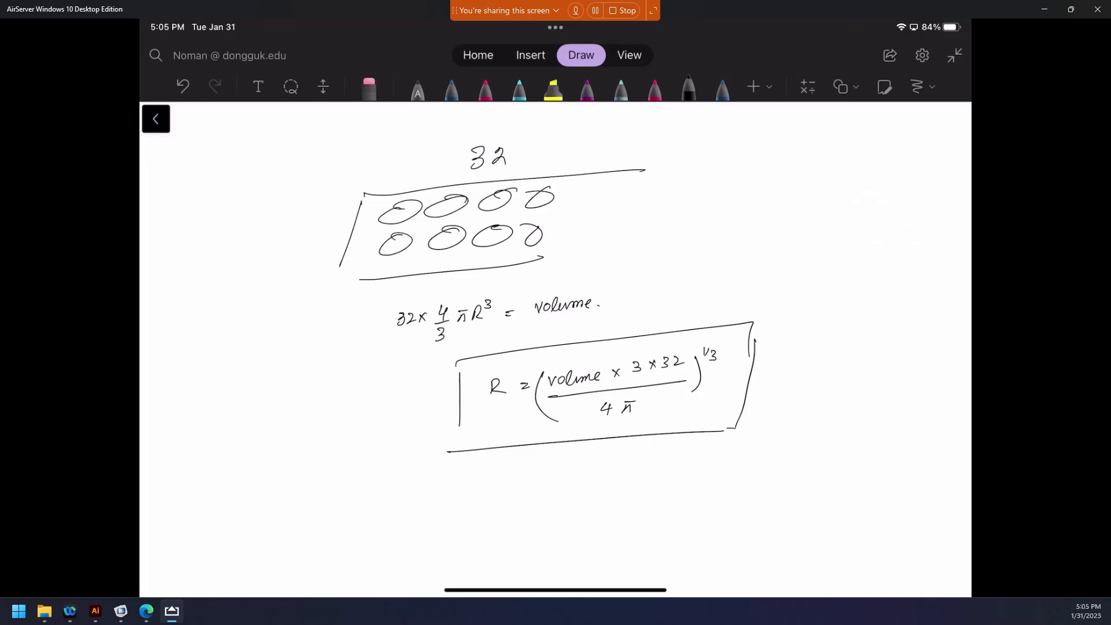
# Erase × 32 from the numerator of the radius formula and write × 32 after 4π in the denominator
pyautogui.click(369, 90)
pyautogui.moveTo(666, 361)
pyautogui.mouseDown()
pyautogui.moveTo(652, 365)
pyautogui.moveTo(680, 360)
pyautogui.mouseUp()
pyautogui.click(688, 88)
pyautogui.moveTo(656, 399); pyautogui.dragTo(657, 411)
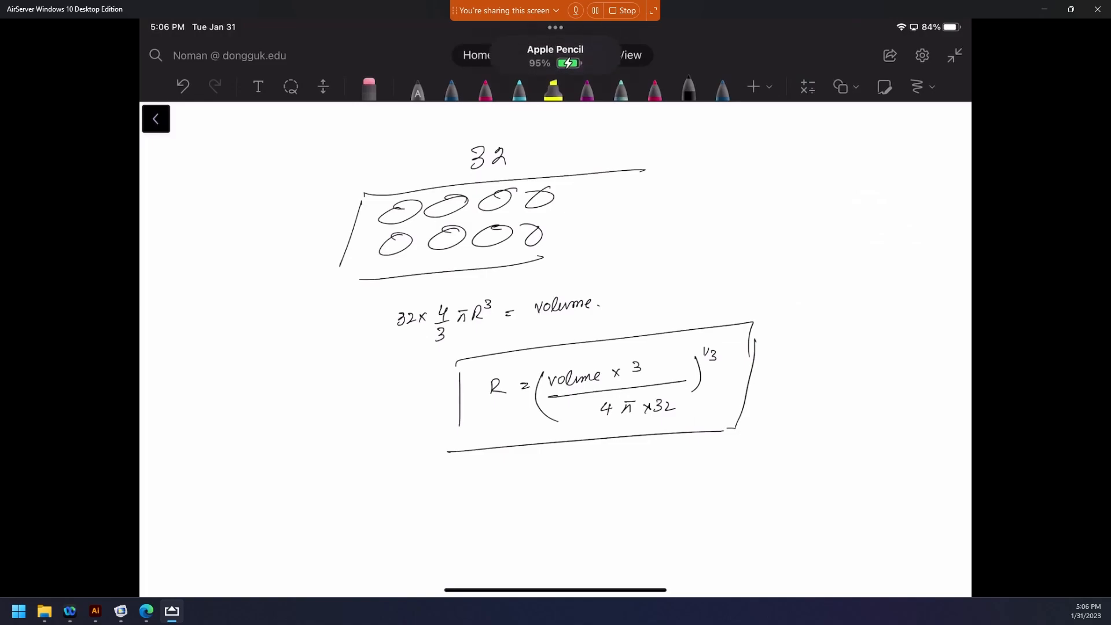
# Return to COMSOL Multiphysics and add a variable R to Variables 2 with the expression (volume*3/(4*pi*32))^(1/3)
pyautogui.click(1043, 9)
pyautogui.click(78, 152)
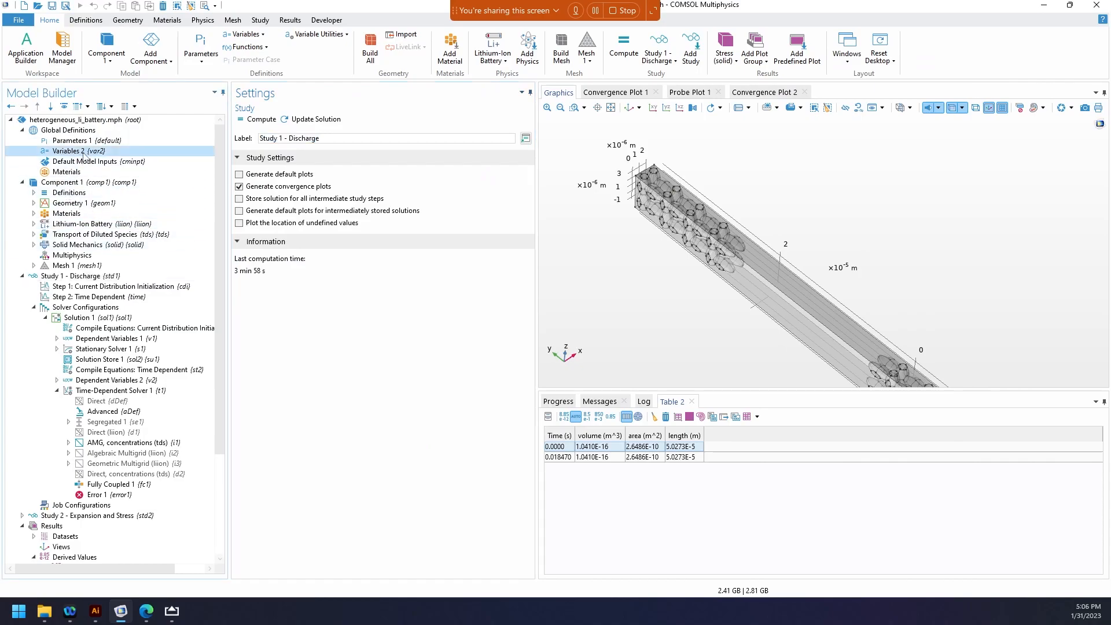
pyautogui.click(259, 215)
pyautogui.write('R')
pyautogui.press('Tab')
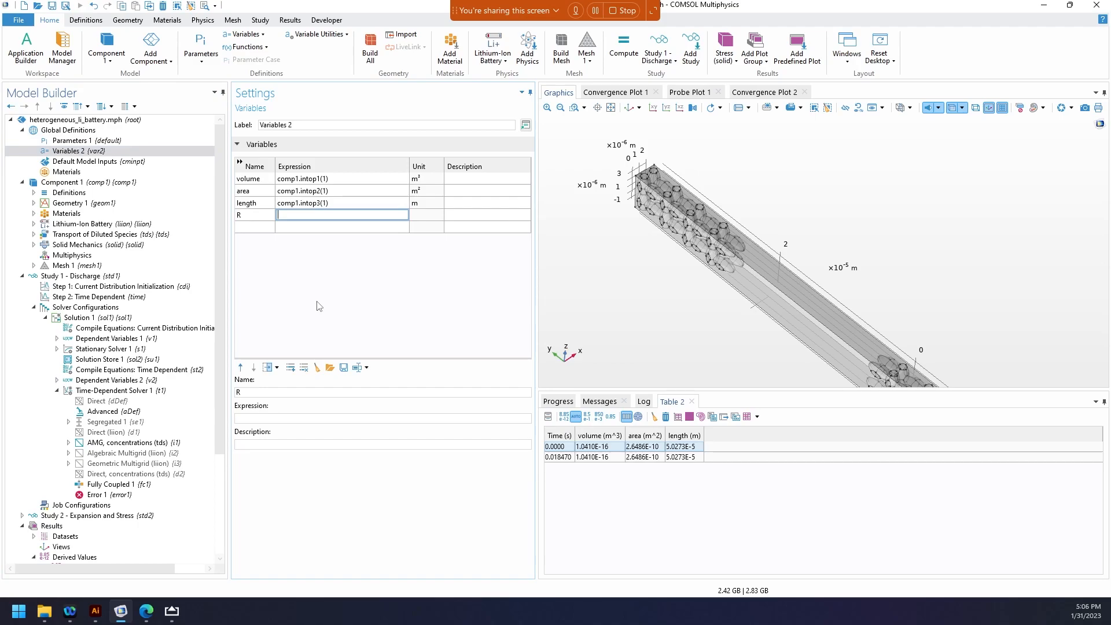
pyautogui.write('(volume')
pyautogui.write('pi')
pyautogui.press('BackSpace')
pyautogui.write('*pi*32')
pyautogui.write('/3)')
pyautogui.press('Return')
# Rename the variable R in Variables 2 as radius
pyautogui.click(254, 216)
pyautogui.click(426, 216)
pyautogui.doubleClick(254, 215)
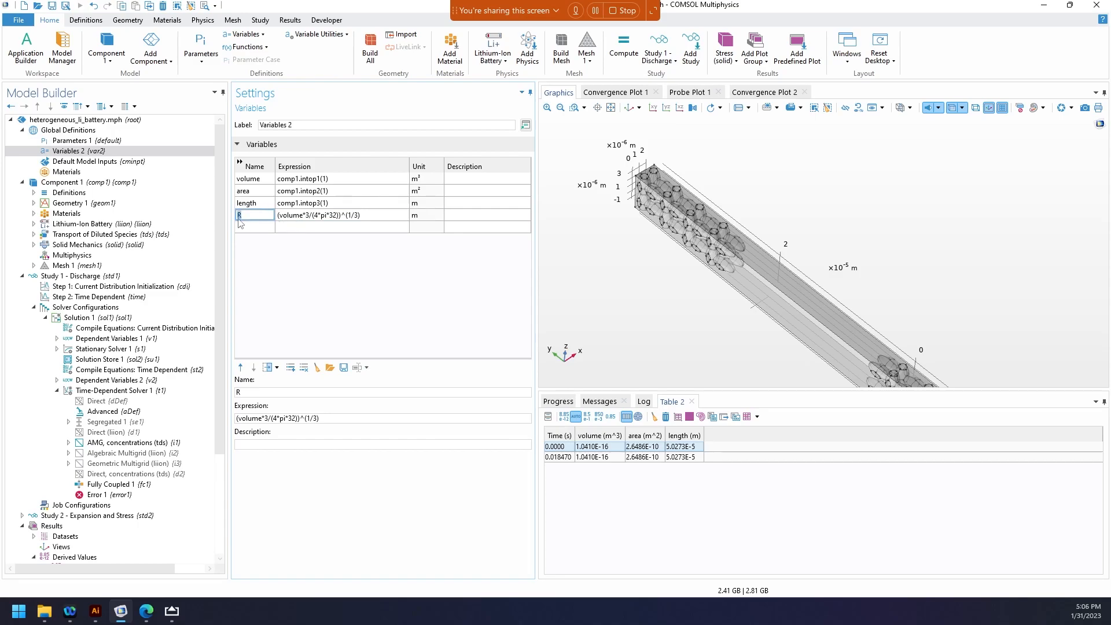
pyautogui.press('BackSpace')
pyautogui.write('radius')
pyautogui.press('Return')
# Recompute Study 1 - Discharge, check its progress and probe table, and stop the time-dependent solver early, dismissing the error
pyautogui.scroll(-4, 63, 452)
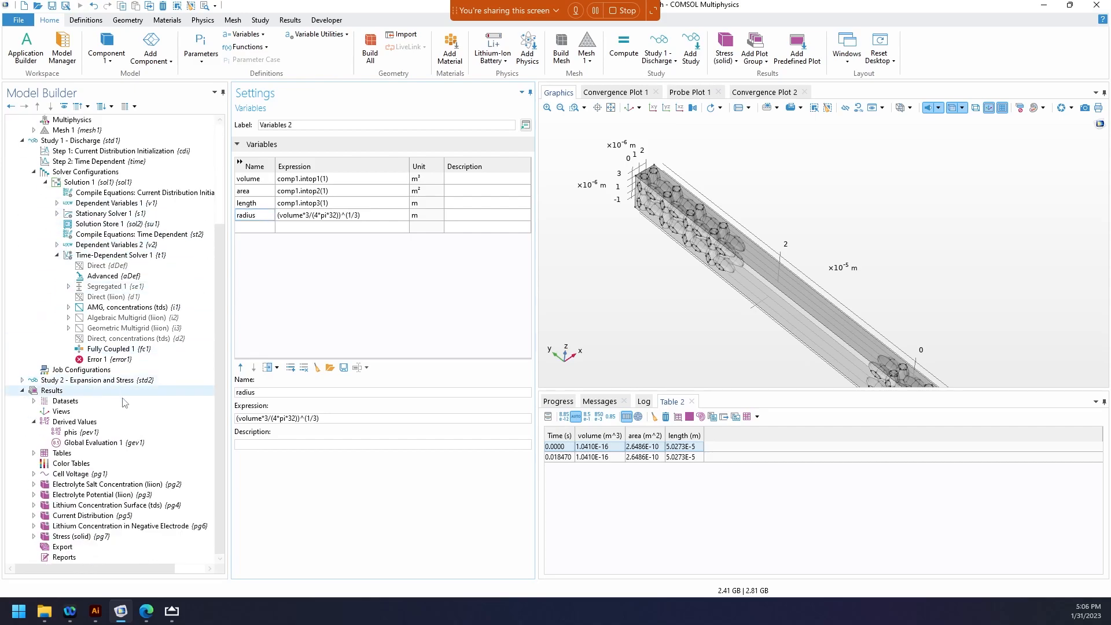
pyautogui.rightClick(62, 141)
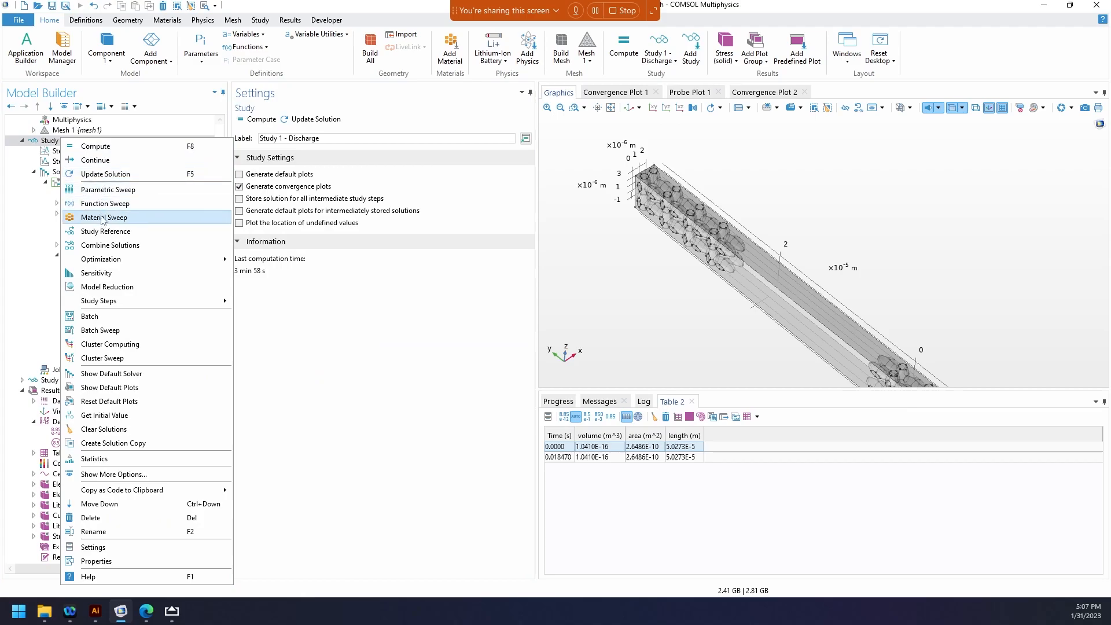
pyautogui.click(95, 146)
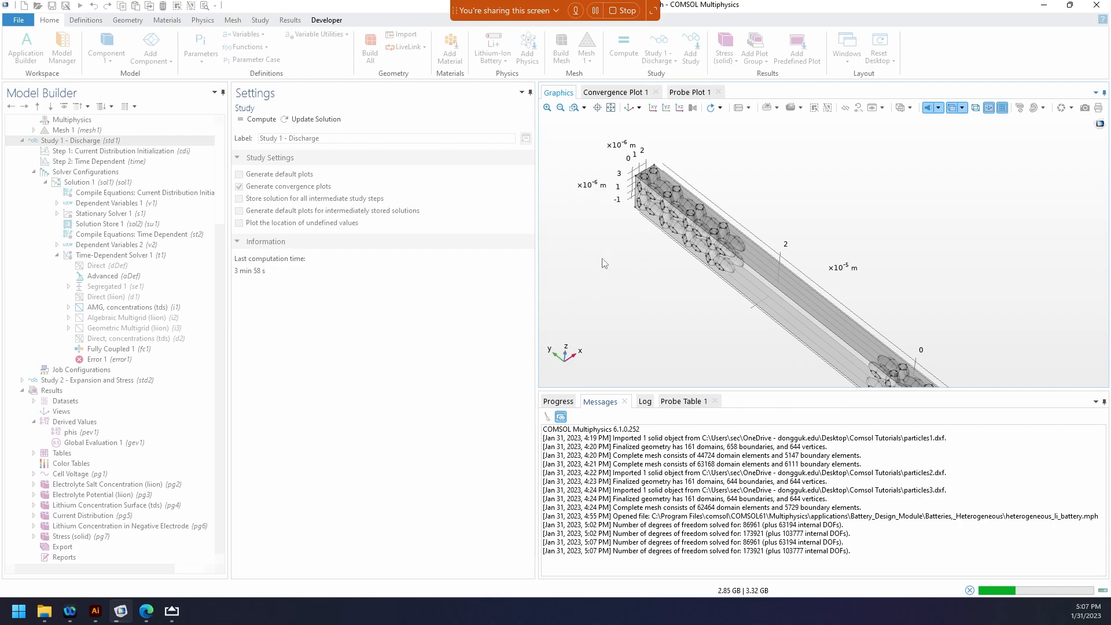
pyautogui.click(559, 402)
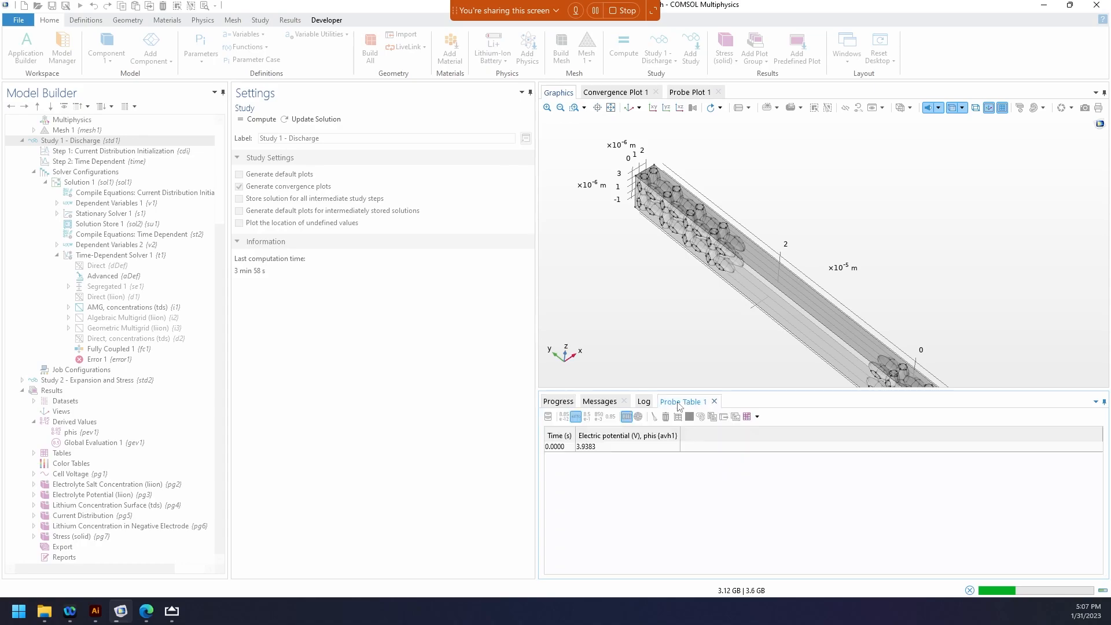
pyautogui.click(1015, 498)
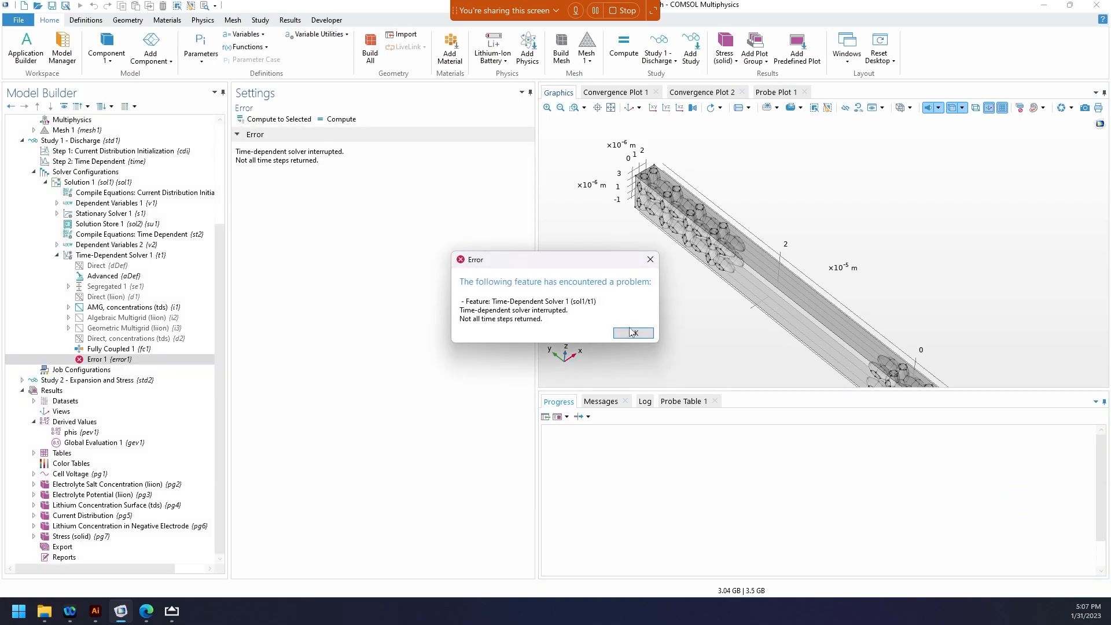
pyautogui.press('Return')
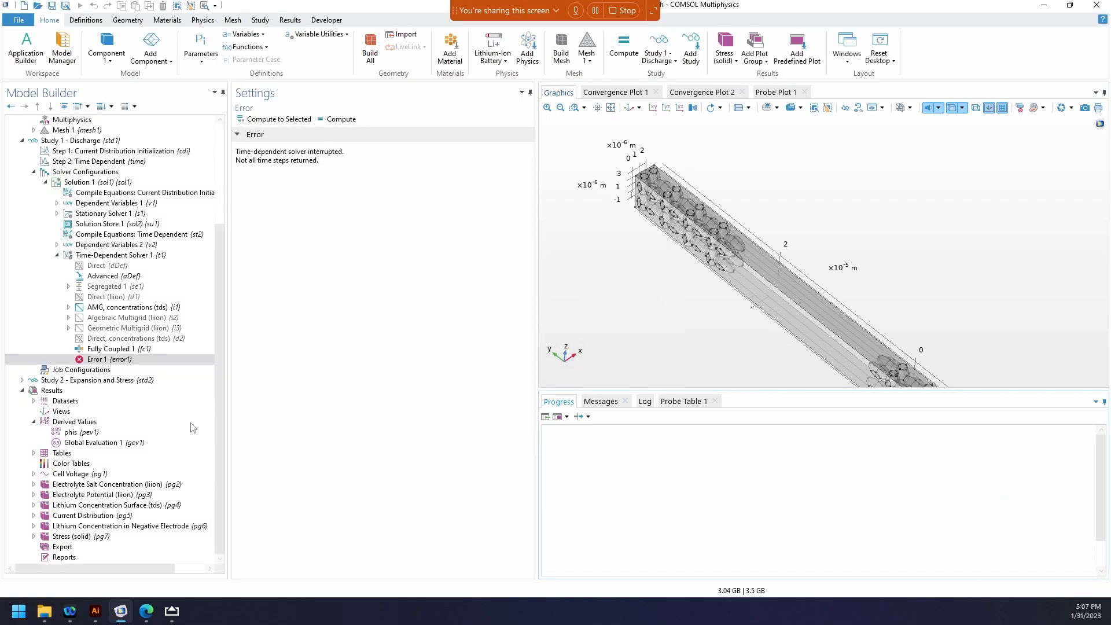
# Add radius as a fourth expression to Global Evaluation 1 and evaluate all expressions
pyautogui.click(96, 442)
pyautogui.click(249, 284)
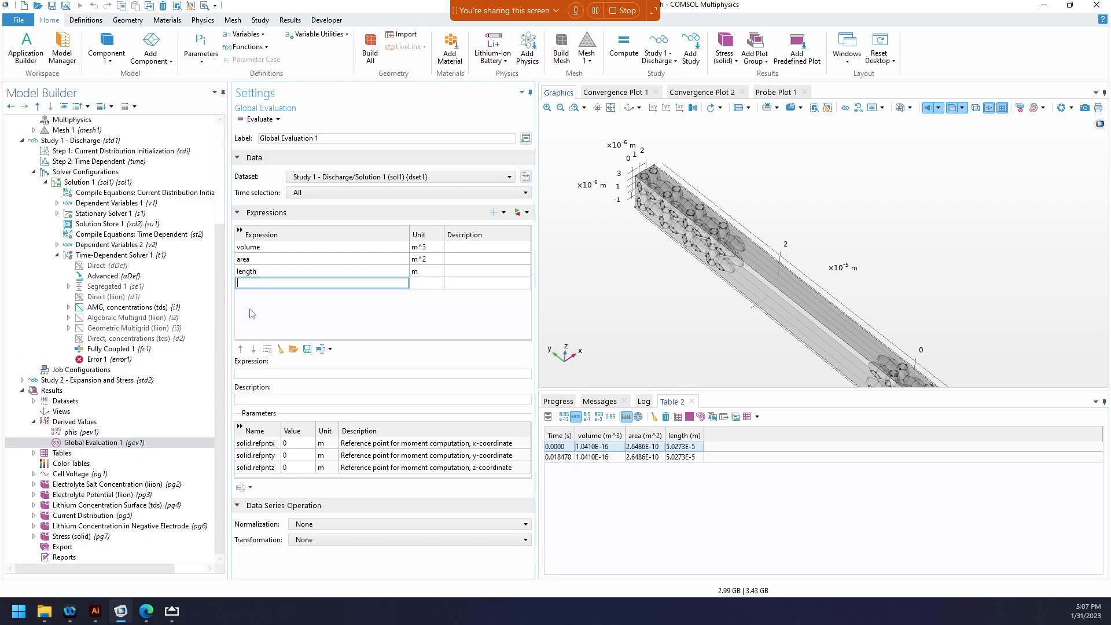
pyautogui.write('radius')
pyautogui.press('Return')
pyautogui.click(278, 119)
pyautogui.click(277, 133)
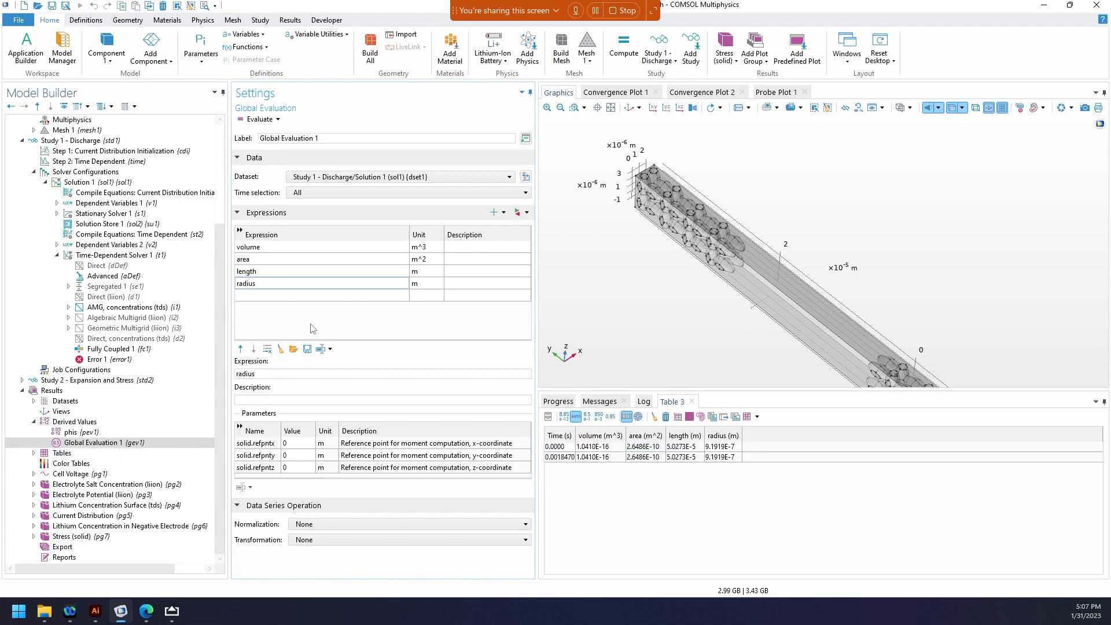
# Examine the evaluated radius at both time steps in the results table
pyautogui.moveTo(735, 447); pyautogui.dragTo(733, 462)
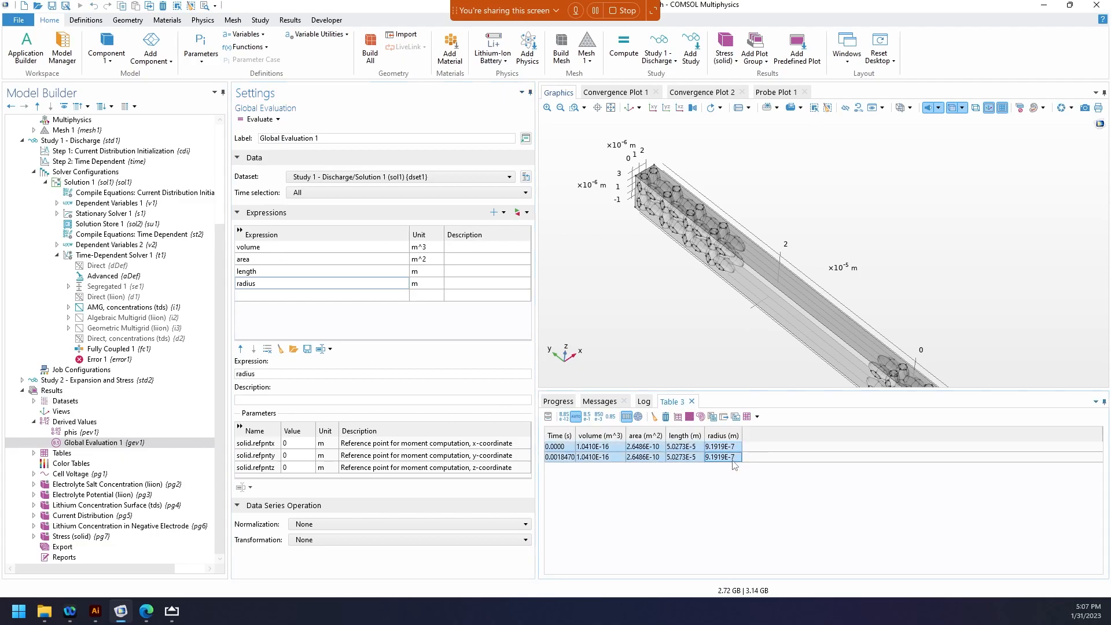
pyautogui.click(733, 449)
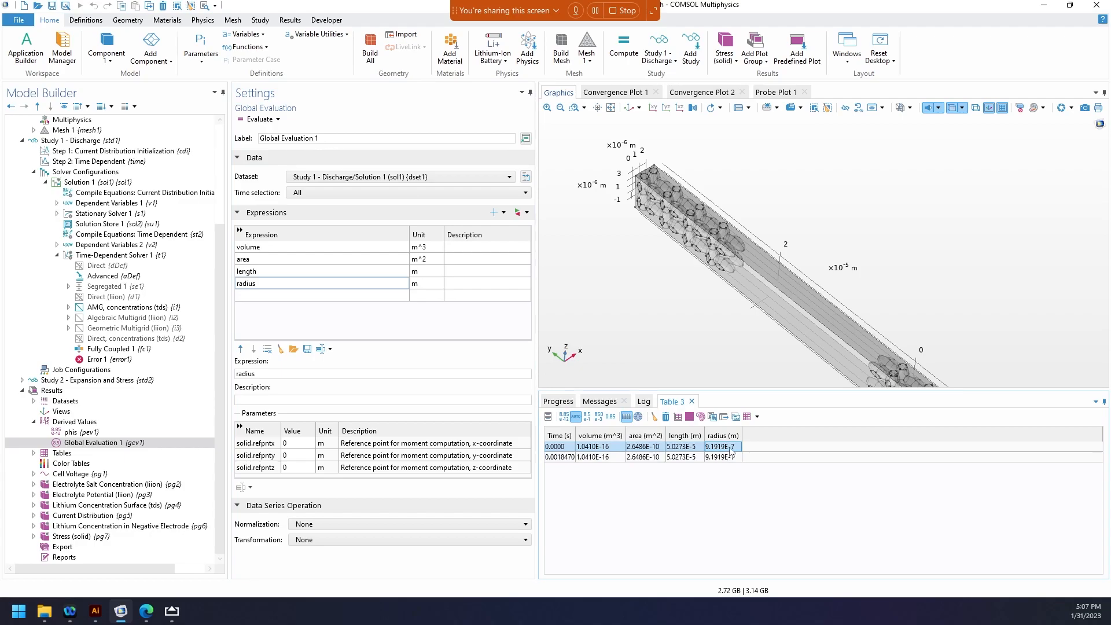
pyautogui.click(723, 459)
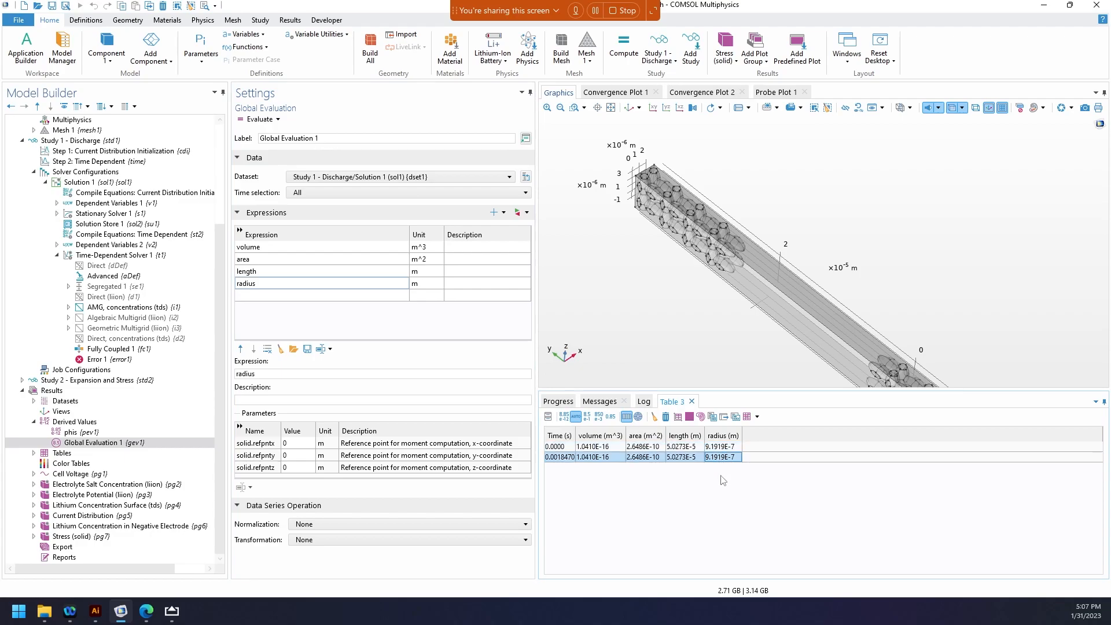
pyautogui.moveTo(619, 270); pyautogui.dragTo(600, 302, button='right')
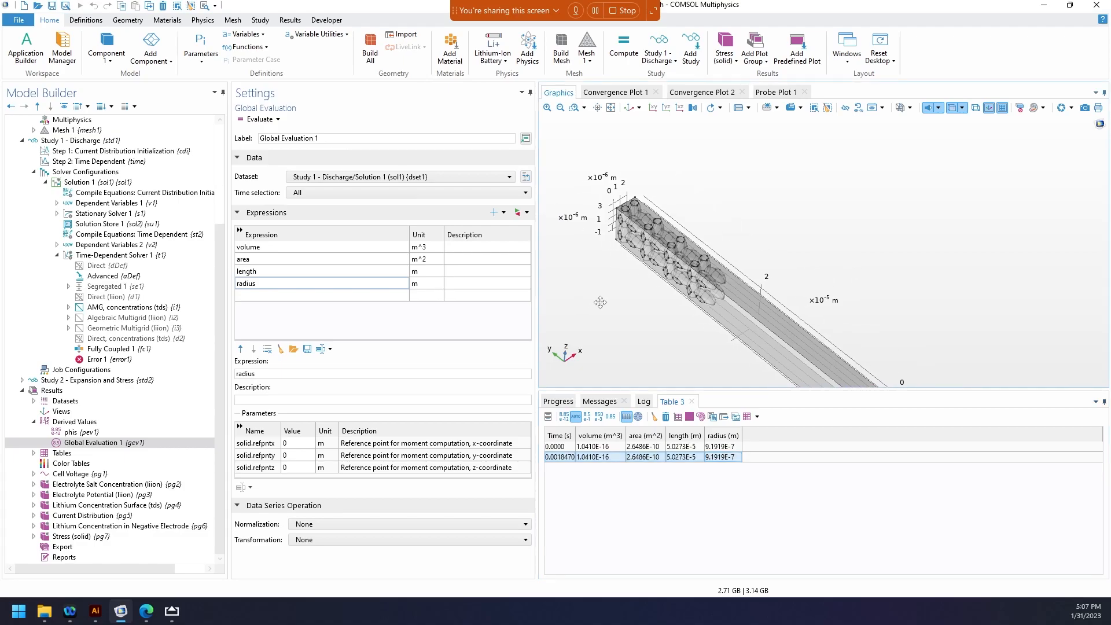
pyautogui.scroll(2, 616, 270)
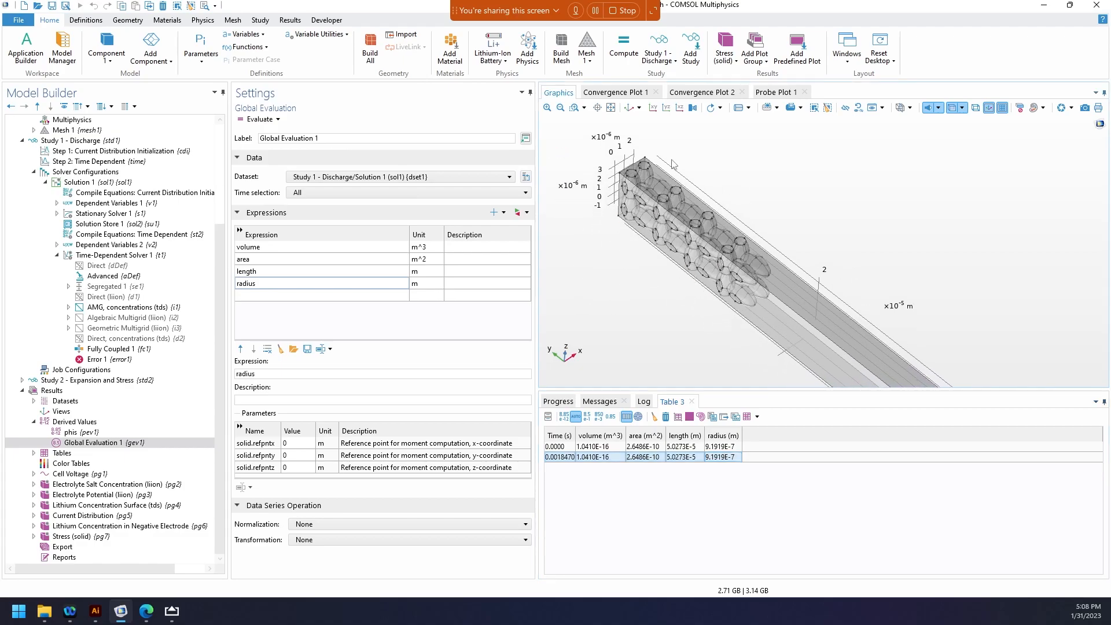
pyautogui.scroll(-4, 633, 283)
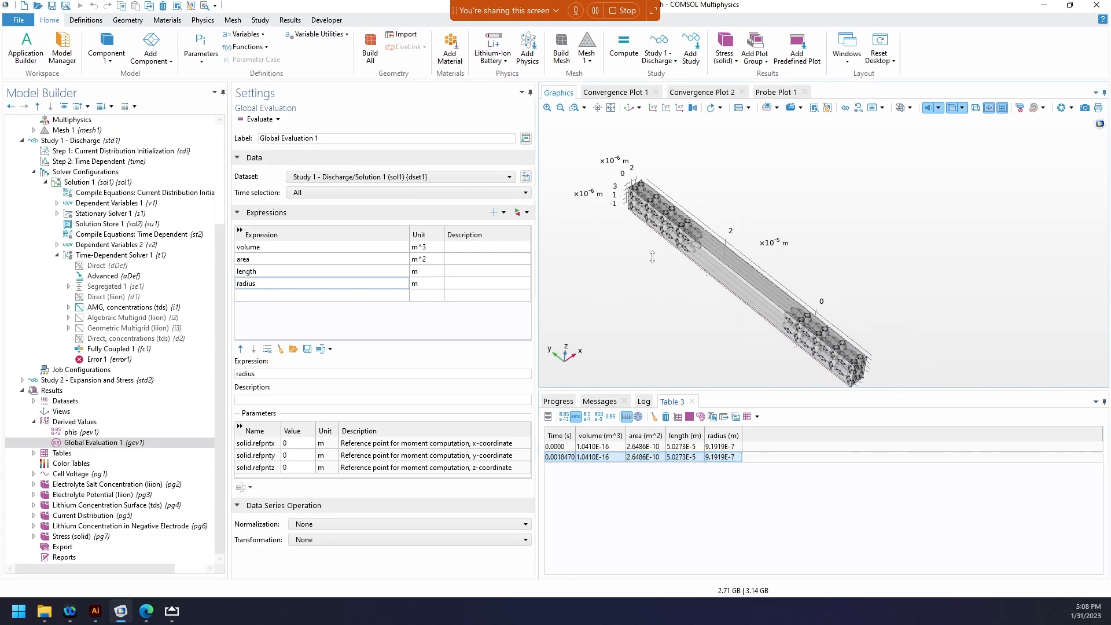
pyautogui.click(610, 108)
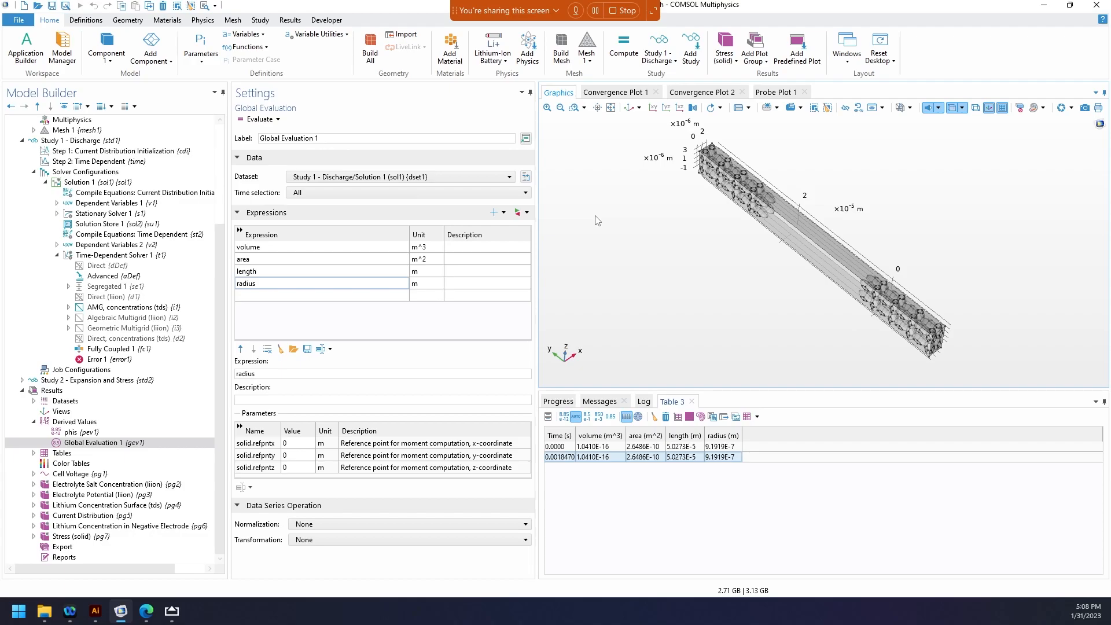
# Add a new variable named SOC below radius in the global Variables 2 node
pyautogui.scroll(5, 80, 341)
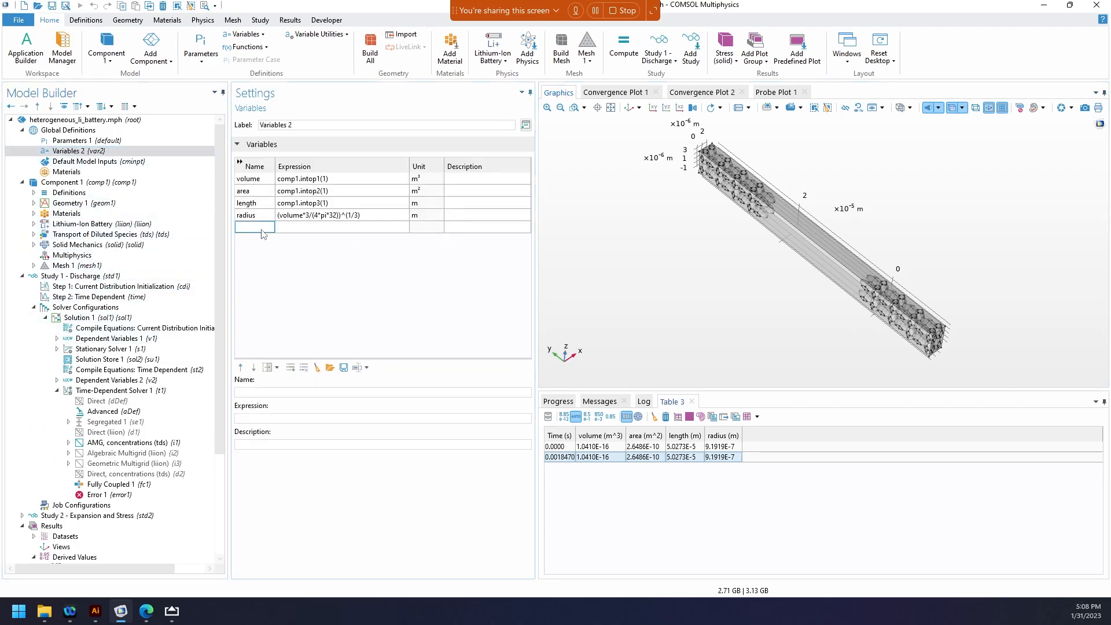
pyautogui.write('total_')
pyautogui.press('BackSpace')
pyautogui.press('BackSpace')
pyautogui.press('BackSpace')
pyautogui.press('BackSpace')
pyautogui.press('BackSpace')
pyautogui.press('BackSpace')
pyautogui.write('SOC')
pyautogui.press('Tab')
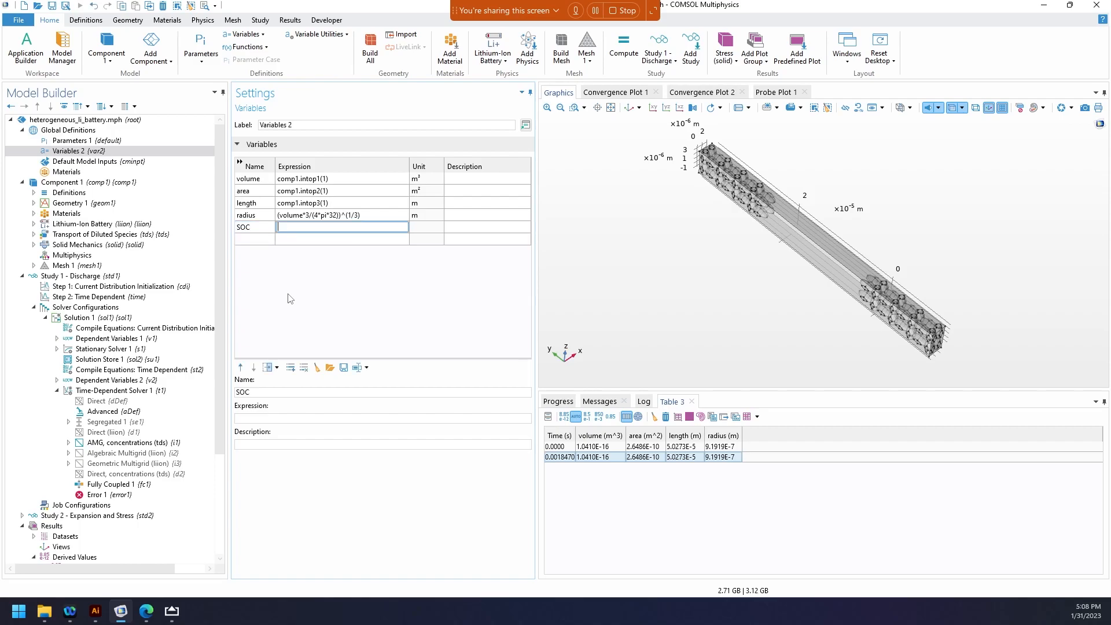
# Set the SOC variable's expression to comp1.intop1(comp1.c)
pyautogui.write('comp')
pyautogui.write('1.in')
pyautogui.write('top')
pyautogui.write('1()')
pyautogui.write('comp')
pyautogui.write('1.c')
pyautogui.press('Return')
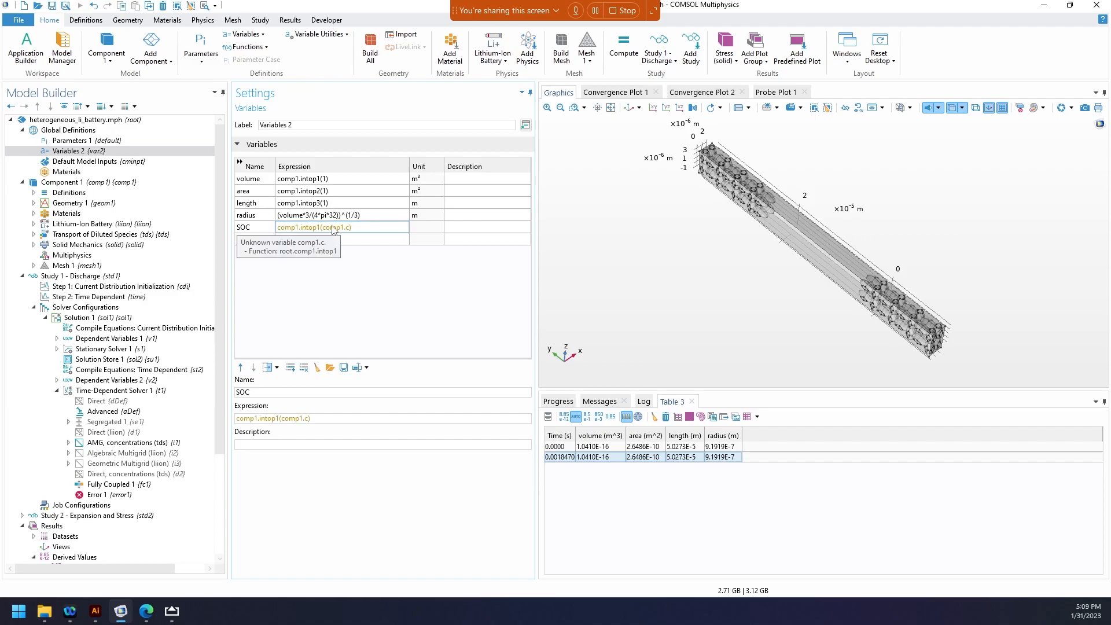
# Look up the concentration variable's name in Transport of Diluted Species and correct the SOC expression to comp1.intop1(comp1.cs)
pyautogui.click(79, 234)
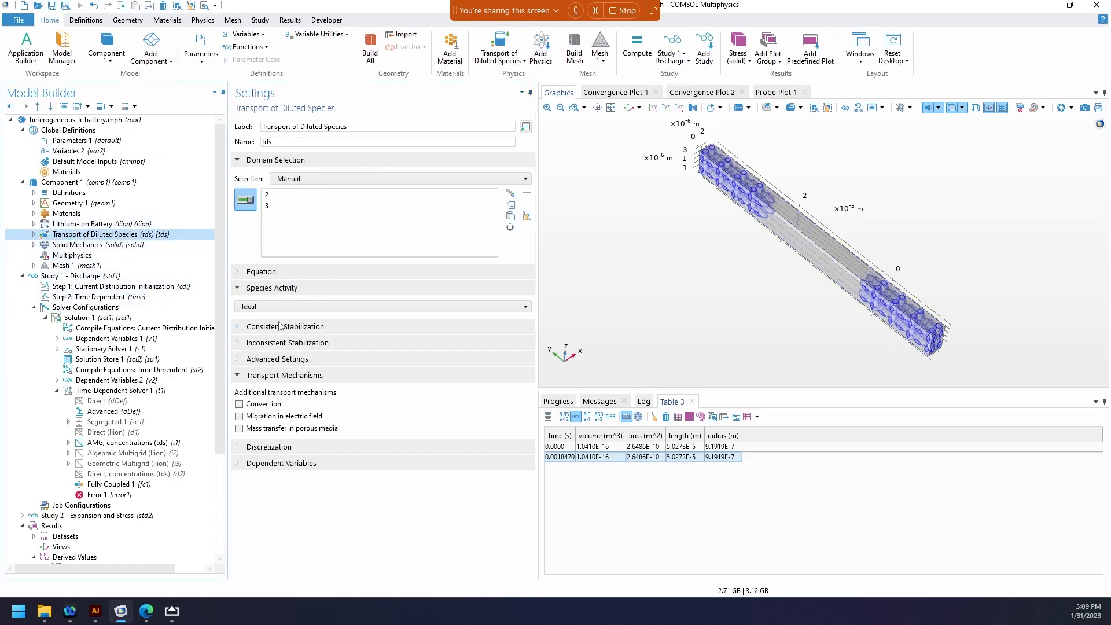
pyautogui.click(270, 272)
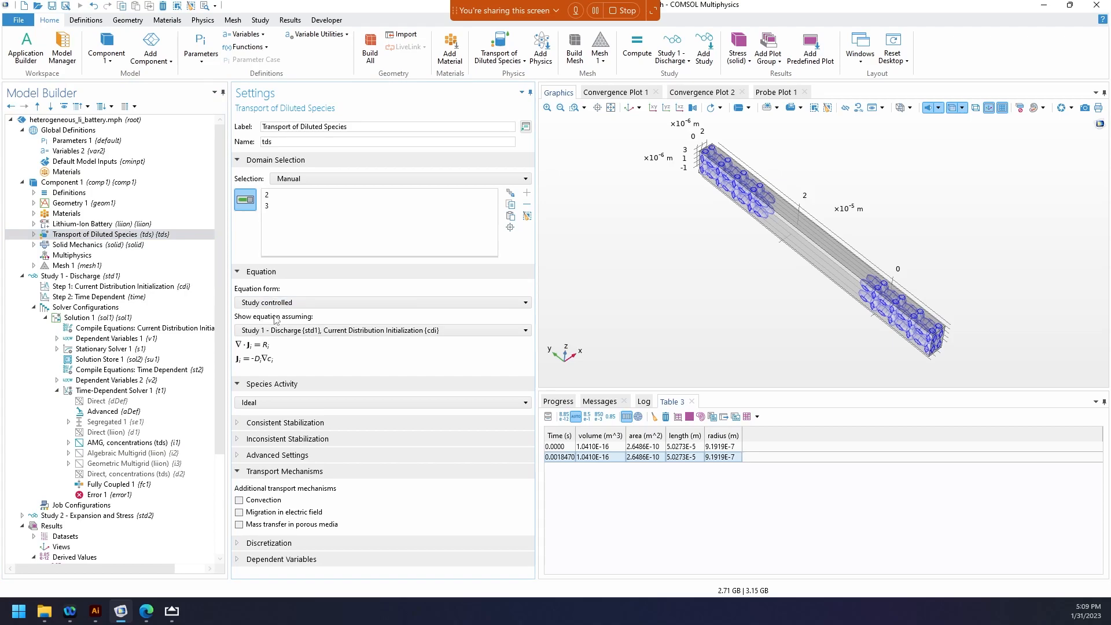
pyautogui.click(281, 559)
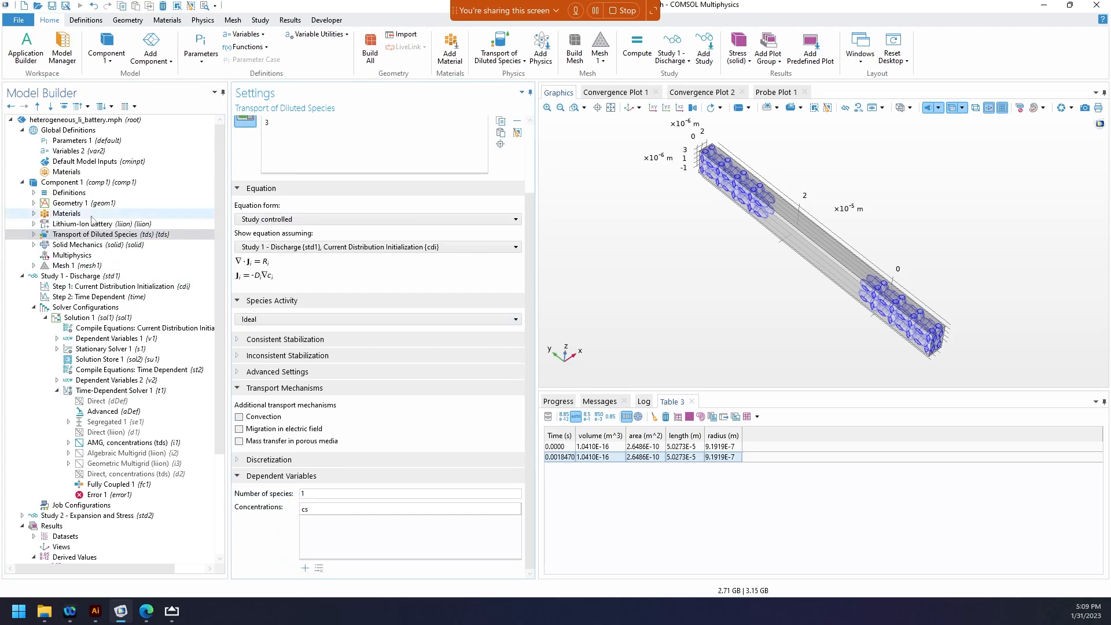
pyautogui.click(75, 150)
pyautogui.click(348, 228)
pyautogui.write('s')
pyautogui.press('Return')
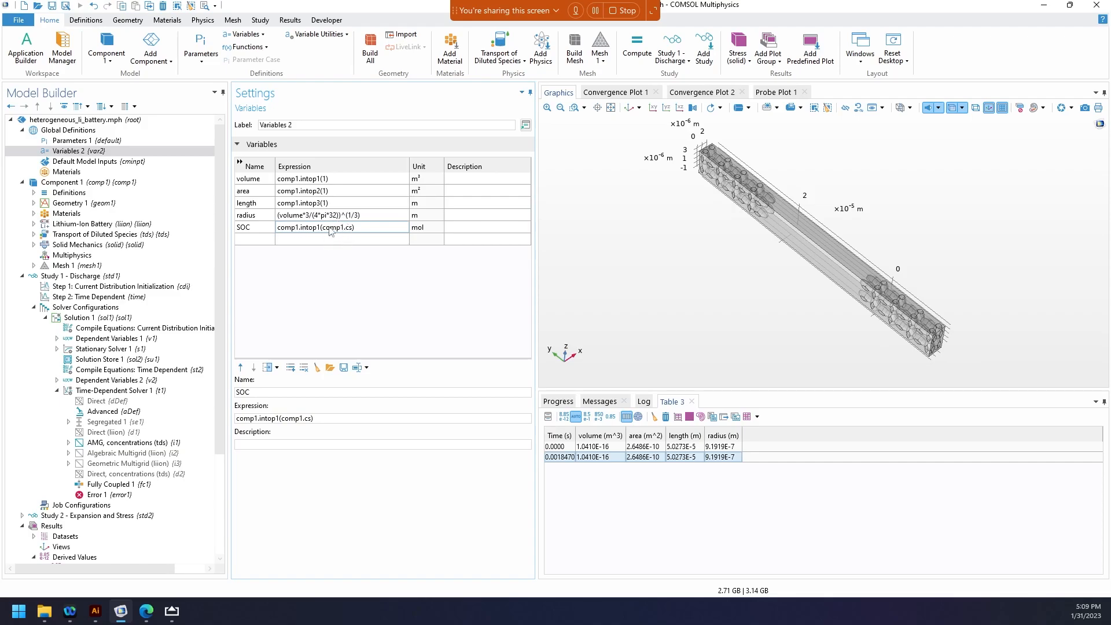
# Divide the SOC expression by comp1.intop1(1) to average the concentration over the electrode volume
pyautogui.click(360, 227)
pyautogui.click(360, 227)
pyautogui.write('/comp1.intop1(1)')
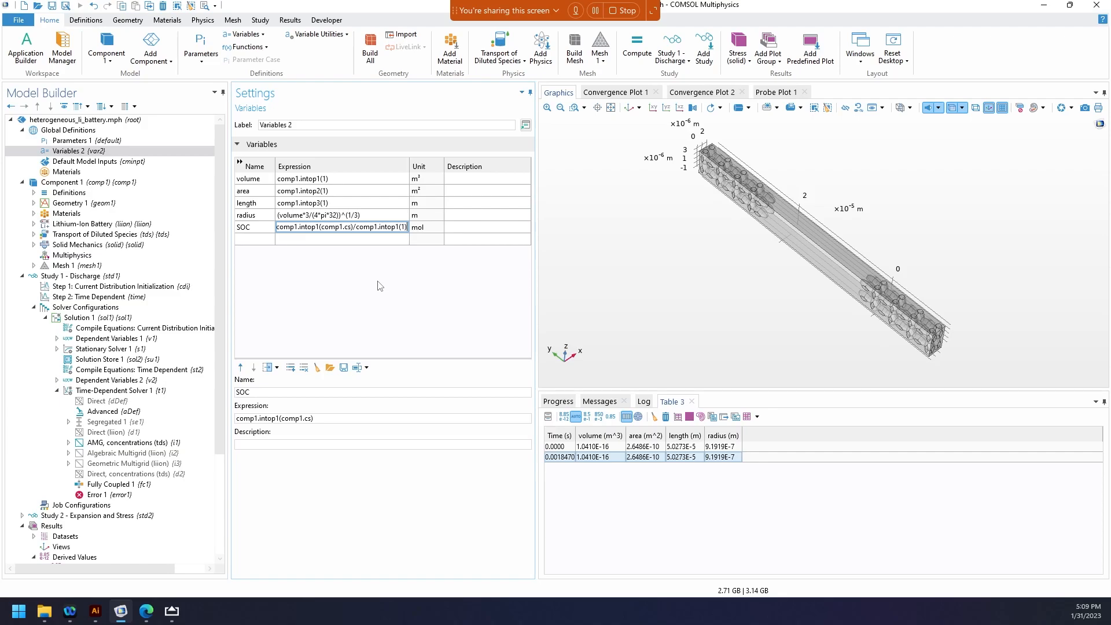
pyautogui.press('Return')
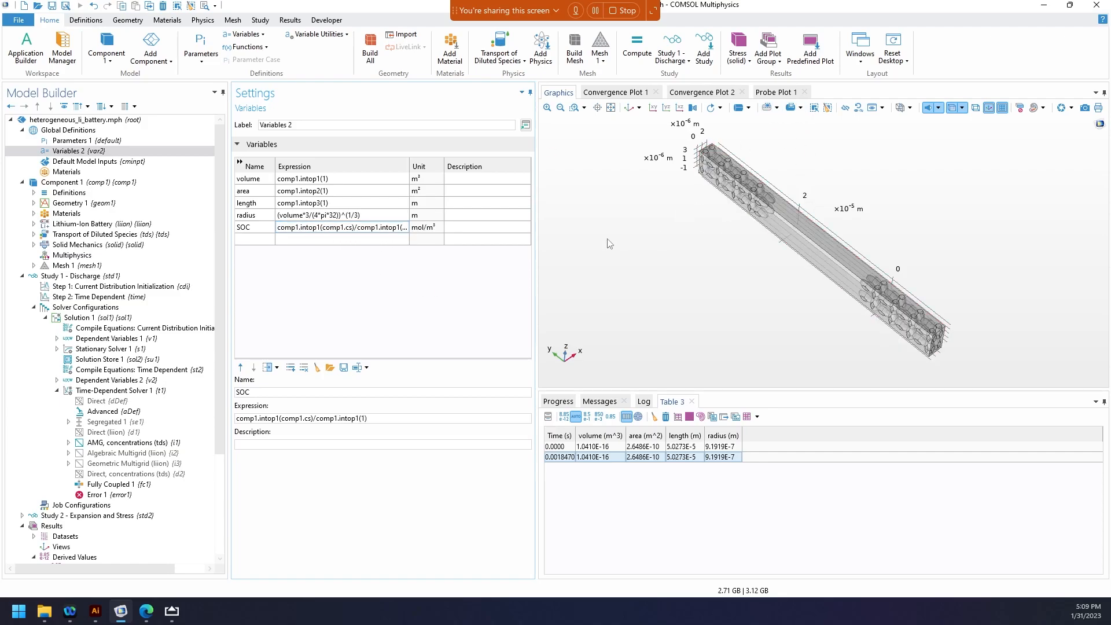
# Check the comp1.cs argument in the SOC expression and widen the Expression column to fit the whole formula
pyautogui.click(346, 228)
pyautogui.doubleClick(329, 227)
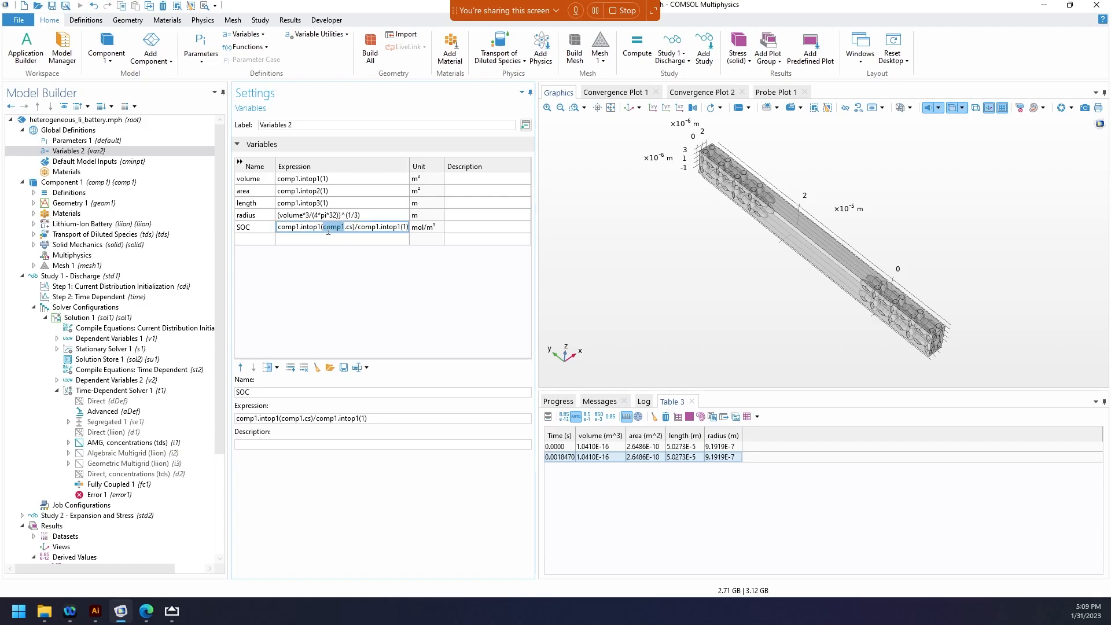
pyautogui.click(333, 228)
pyautogui.moveTo(324, 228); pyautogui.dragTo(353, 227)
pyautogui.click(342, 241)
pyautogui.moveTo(409, 166); pyautogui.dragTo(433, 165)
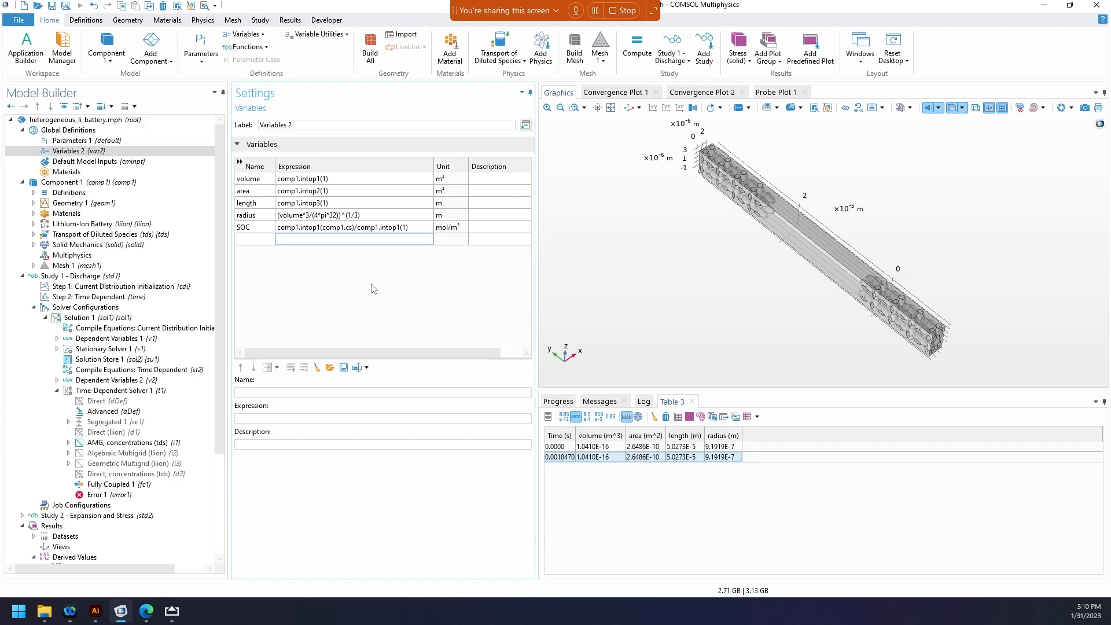
pyautogui.click(353, 228)
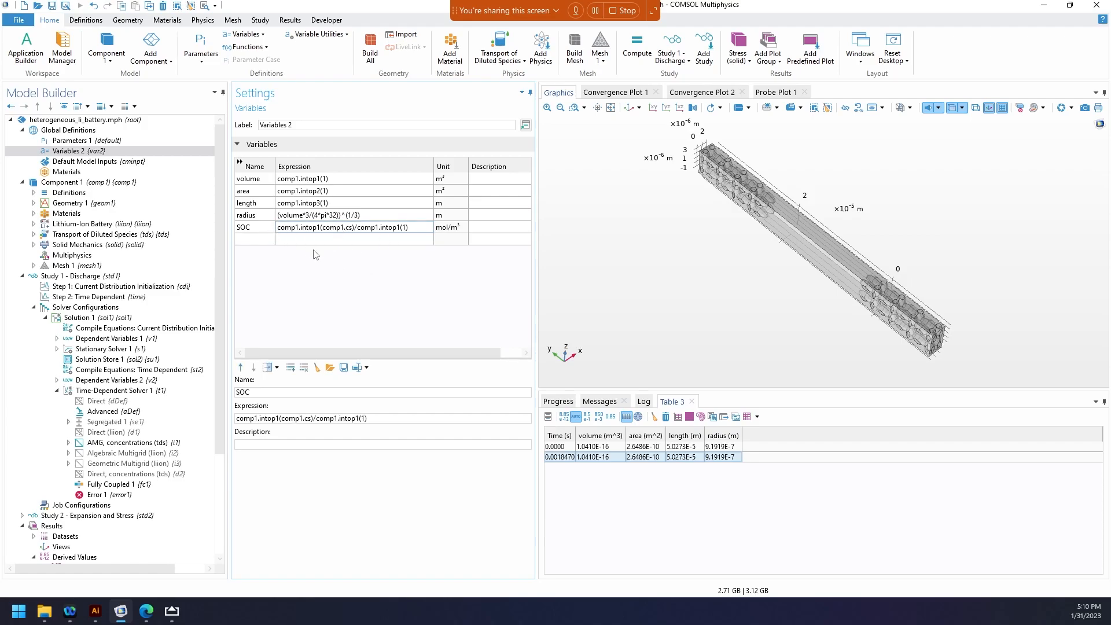
pyautogui.click(258, 228)
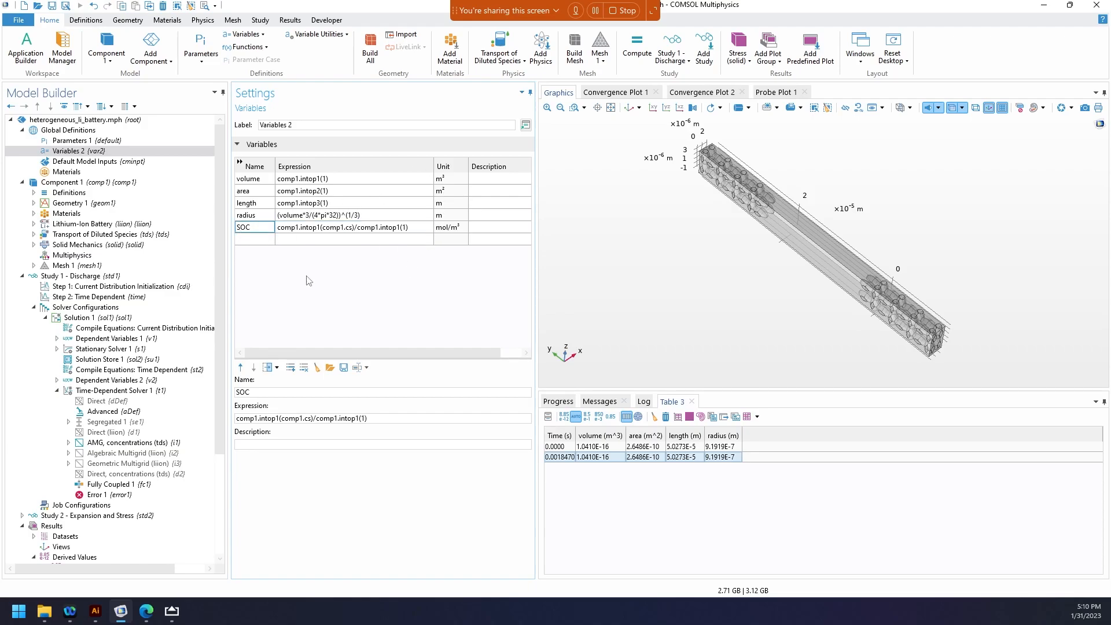
pyautogui.click(356, 227)
pyautogui.press('End')
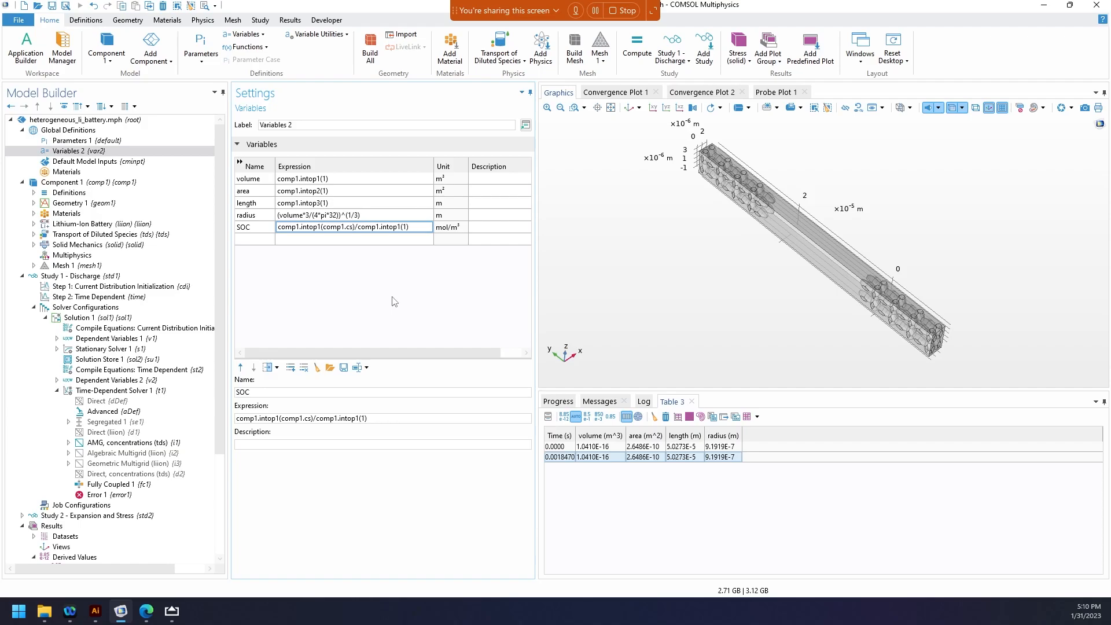
pyautogui.click(251, 228)
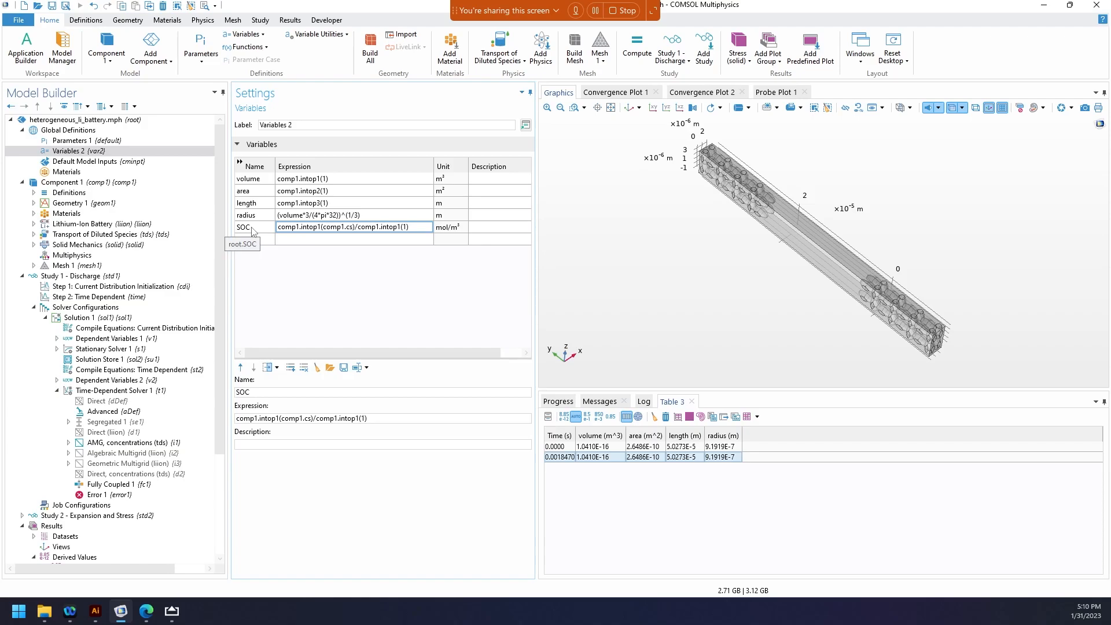